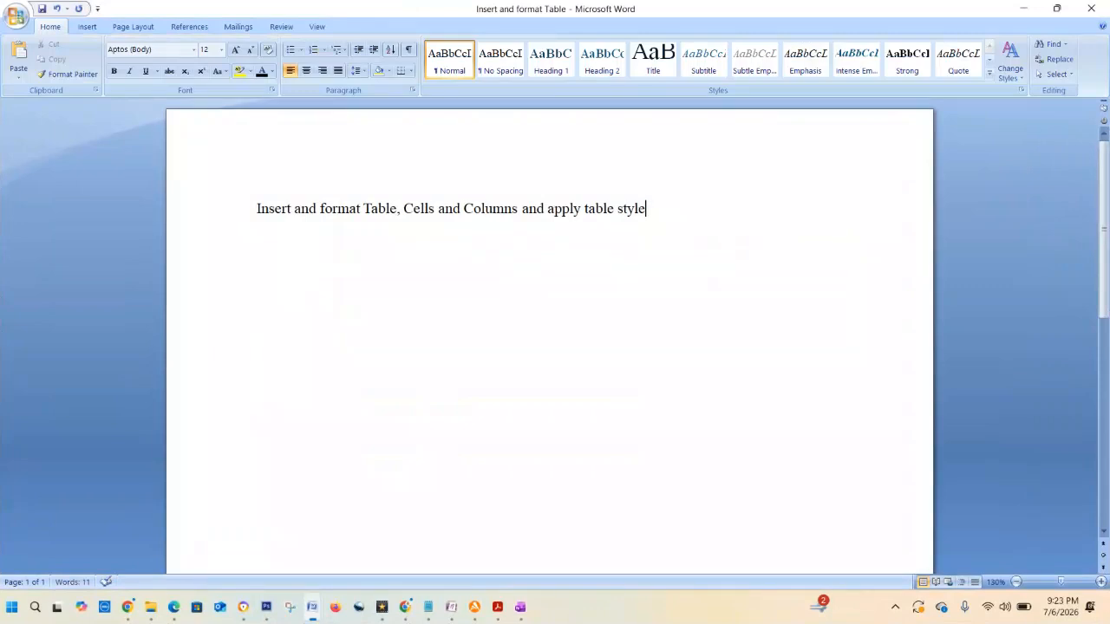
- Insert a table of five columns and one row on a new line below the heading text
key("Return")
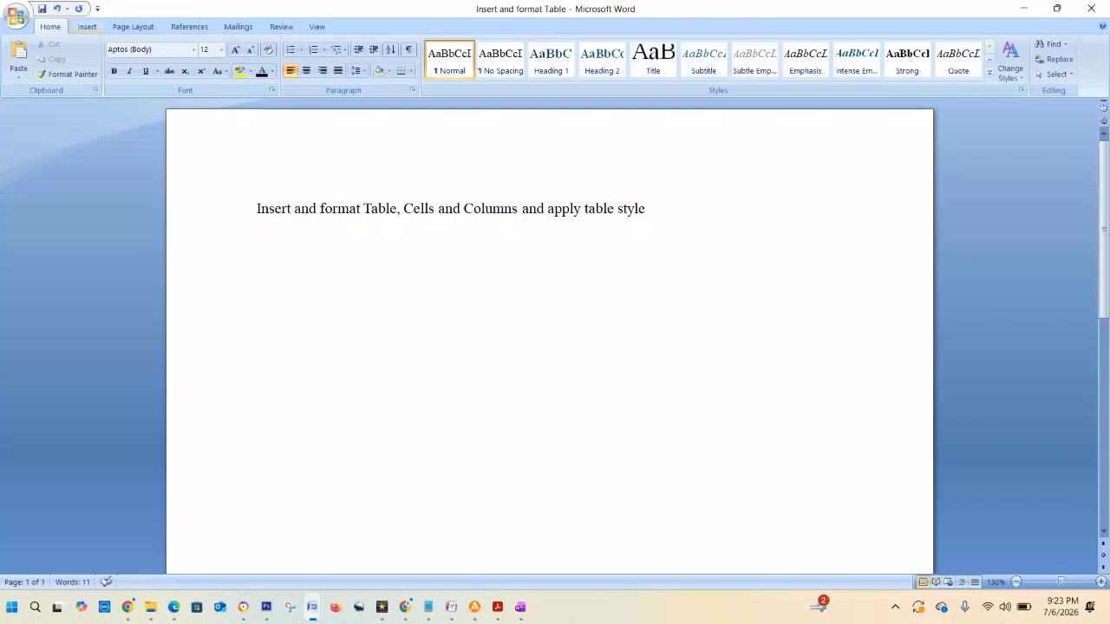
left_click(86, 26)
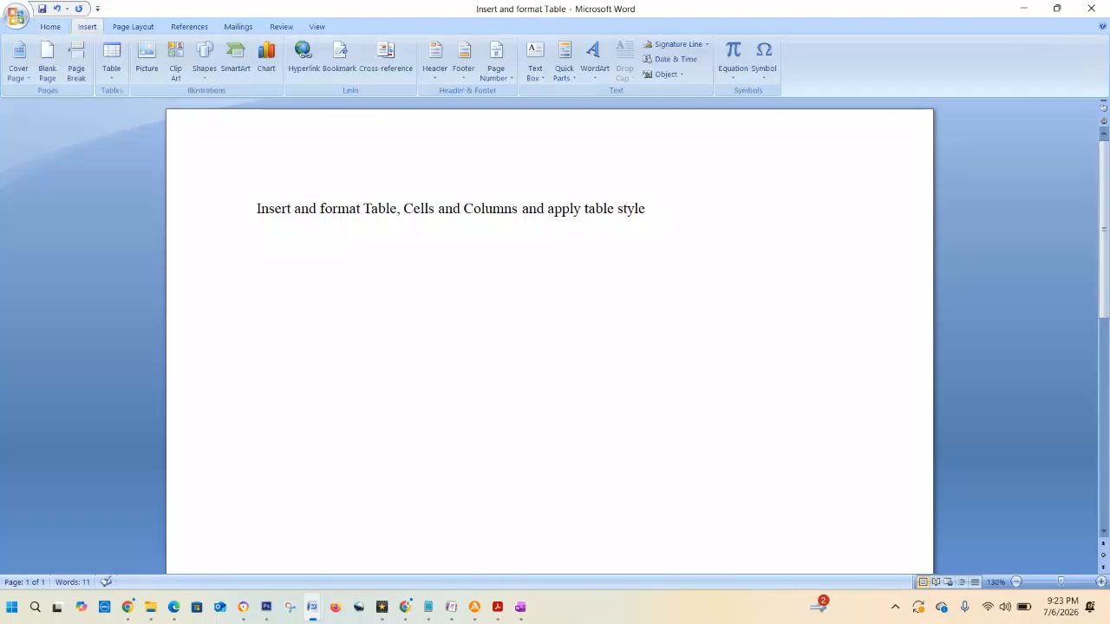
left_click(111, 61)
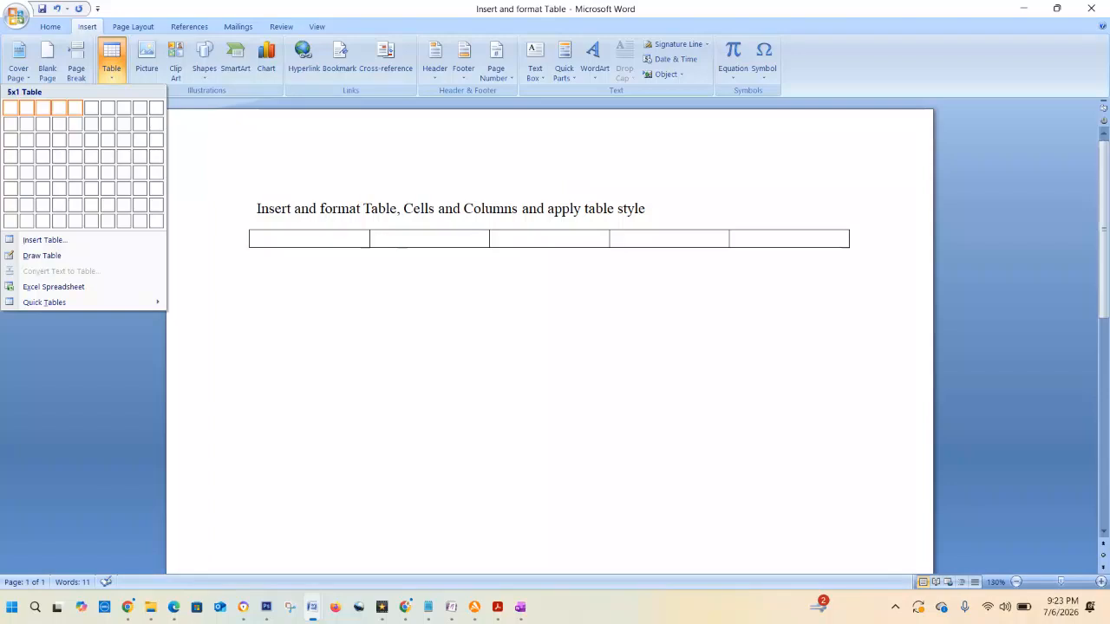
left_click(75, 107)
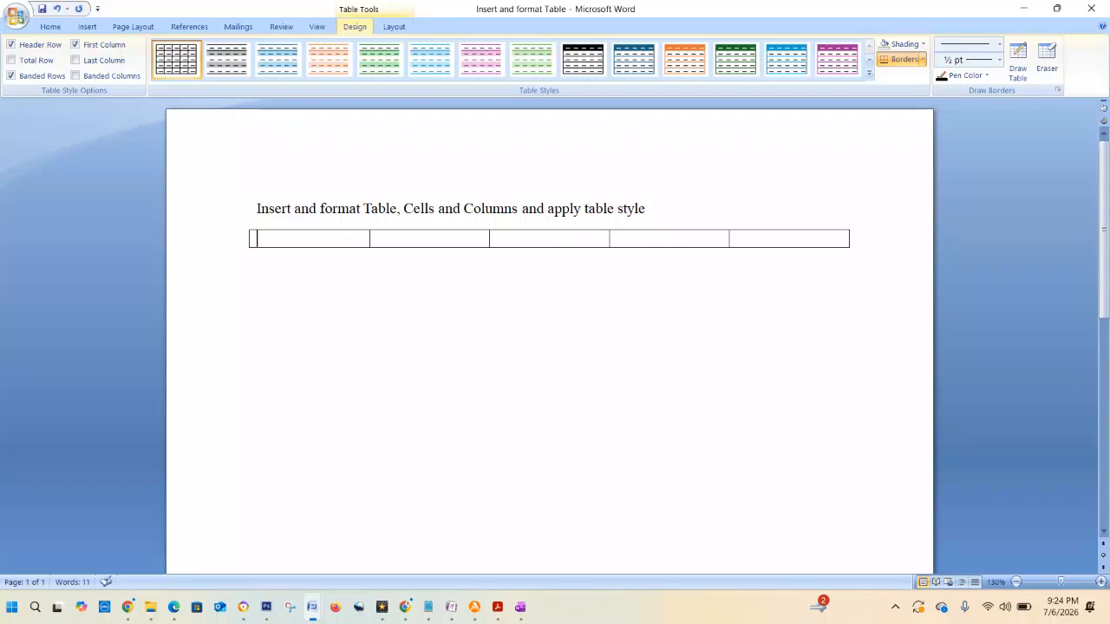
- Fill the table's first row with Mango, Apples, Banana, Cherry and Blueberry
type("Mango")
key("Tab")
type("A")
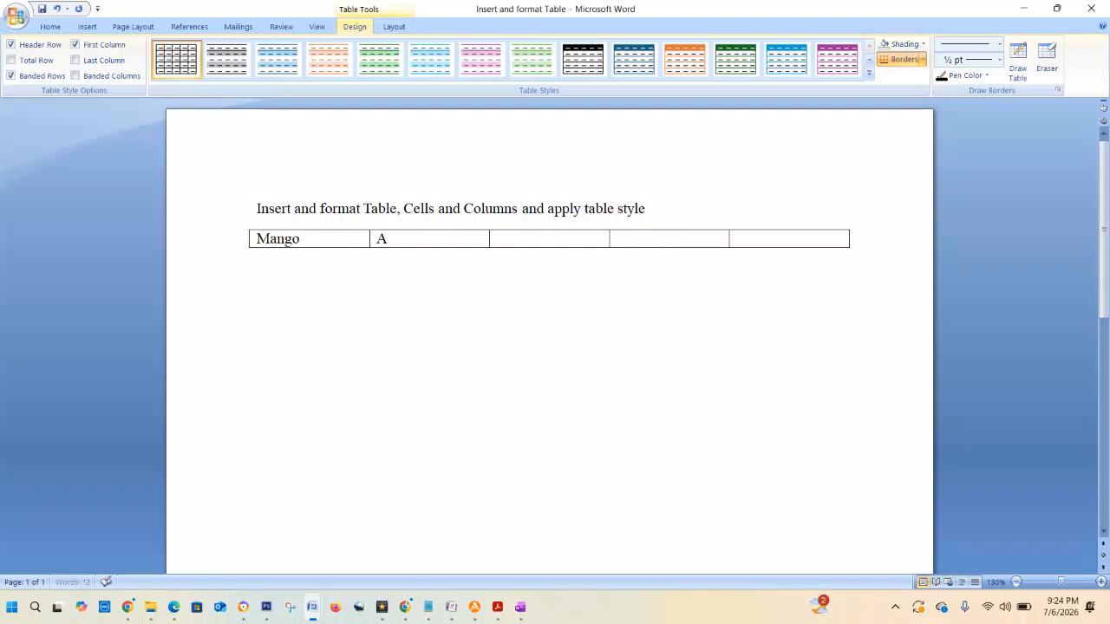
type("pples")
key("Tab")
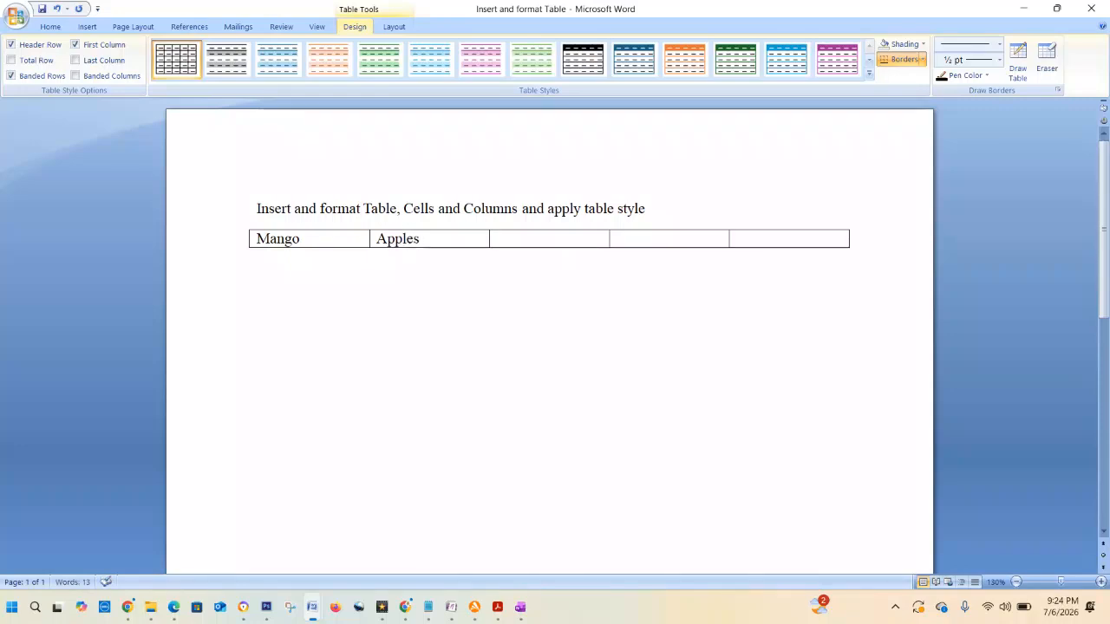
type("Banana ")
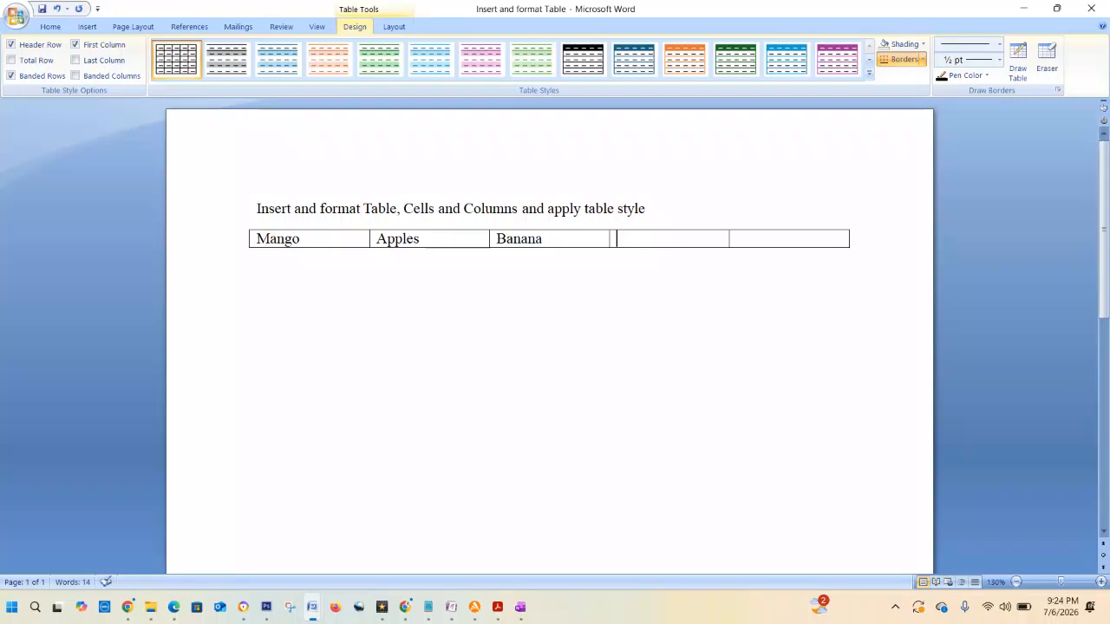
type("Cherry")
key("Tab")
type("Blueberry")
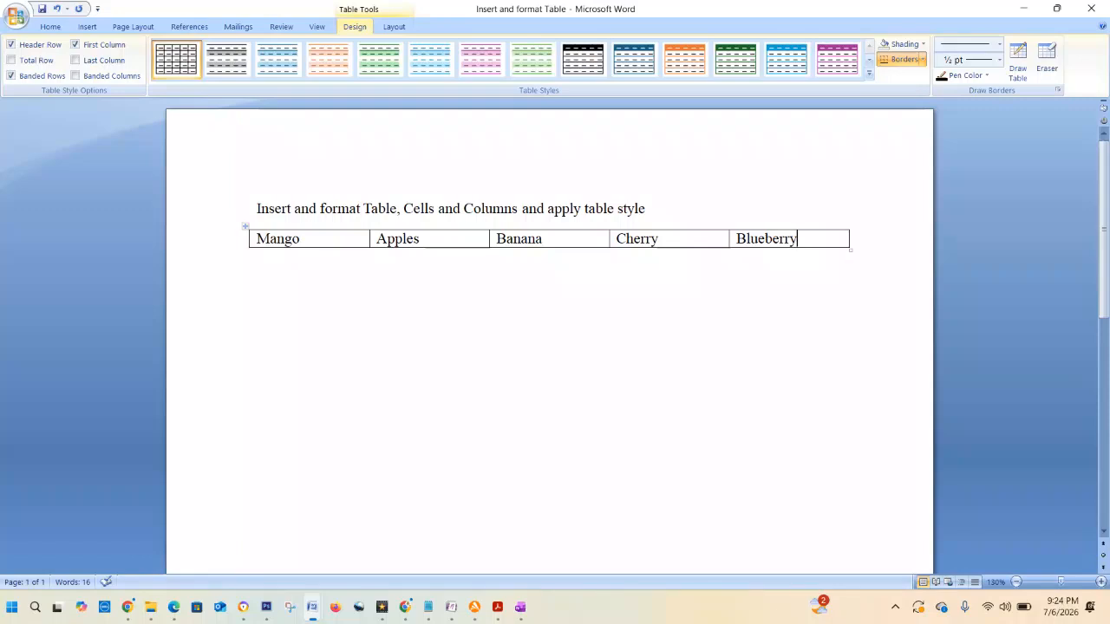
- Extend the table with seven blank rows below the fruit row, for eight rows in all
key("Tab")
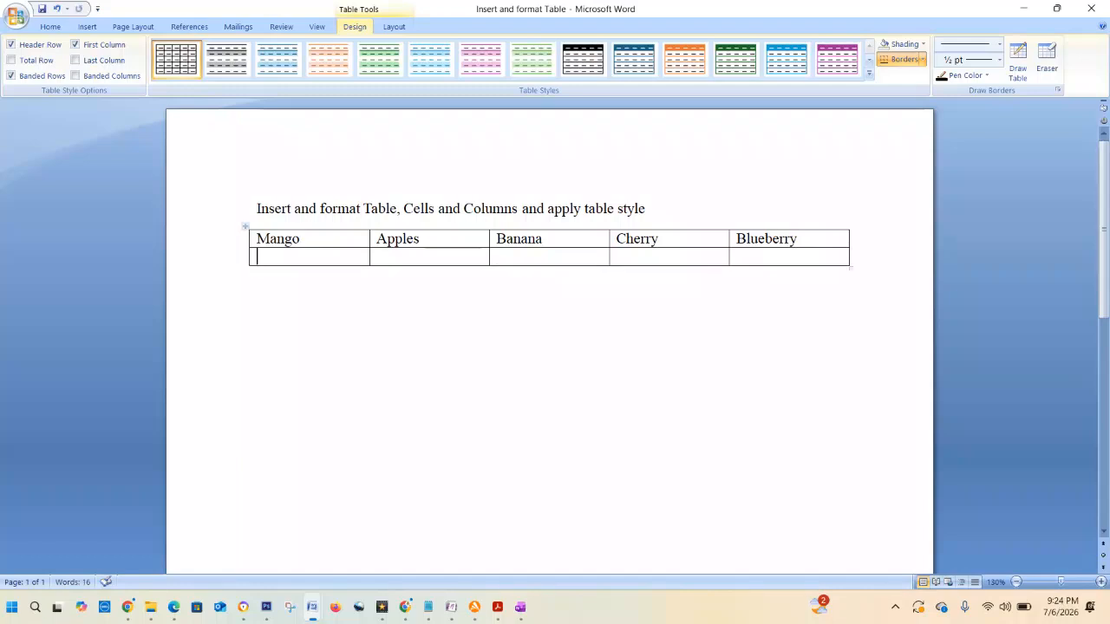
left_click(739, 257)
key("Tab")
key("Tab")
key("Tab")
key("Tab")
key("Tab")
key("Tab")
key("Tab")
key("Tab")
key("Tab")
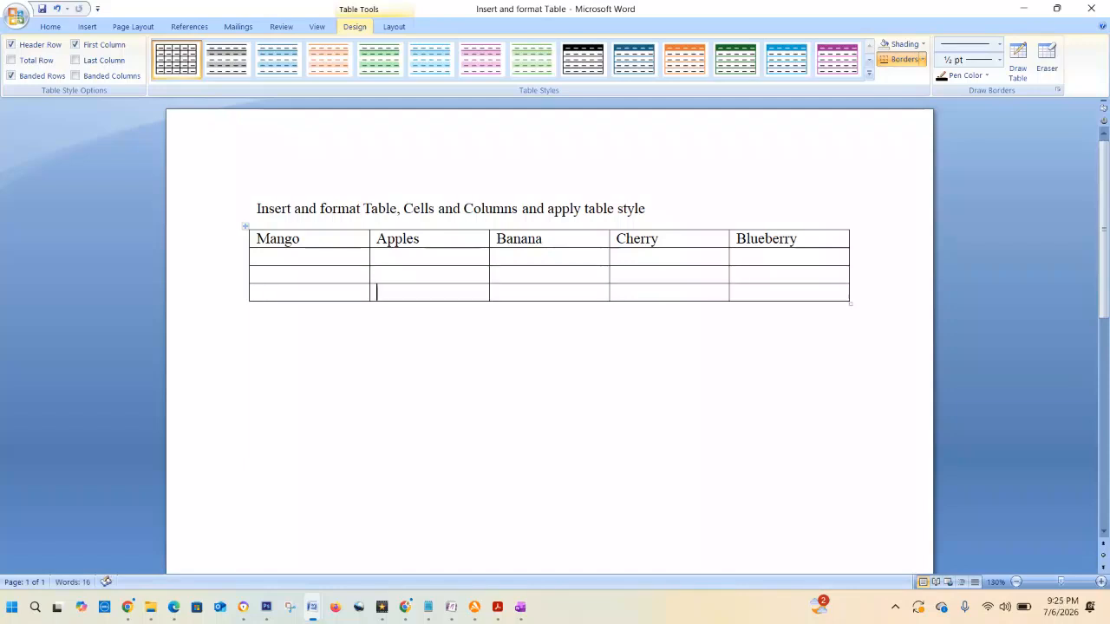
key("Tab")
key("Tab")
key("Tab")
key("Tab")
key("Tab")
key("Tab")
key("Tab")
key("Tab")
key("Tab")
key("Tab")
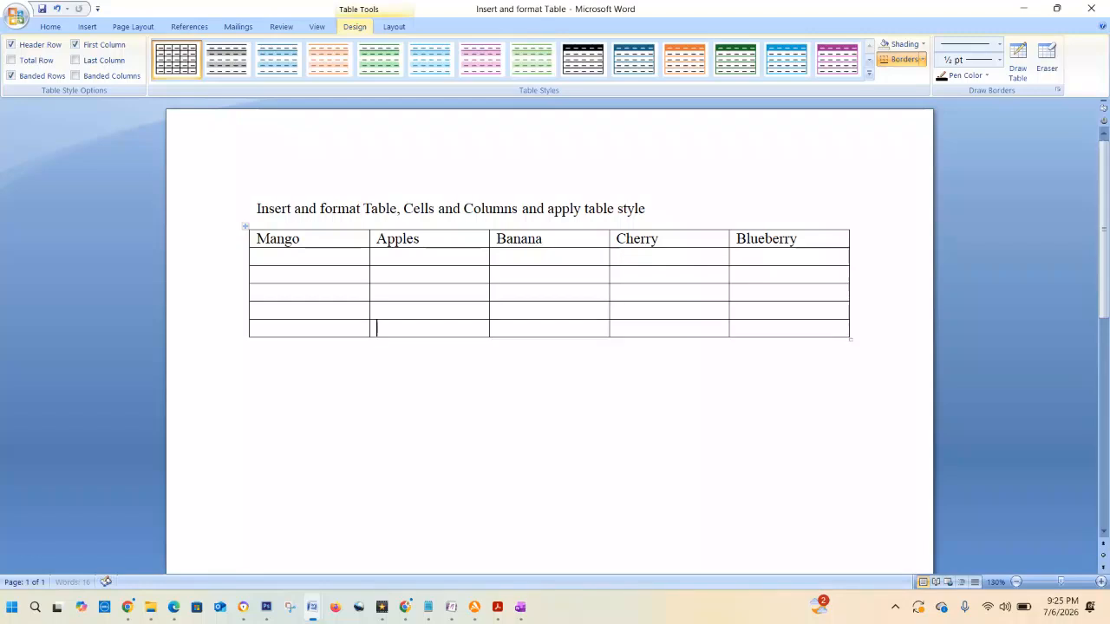
key("Tab")
key("Tab")
key("Tab")
key("Tab")
key("Tab")
key("Tab")
key("Tab")
key("Tab")
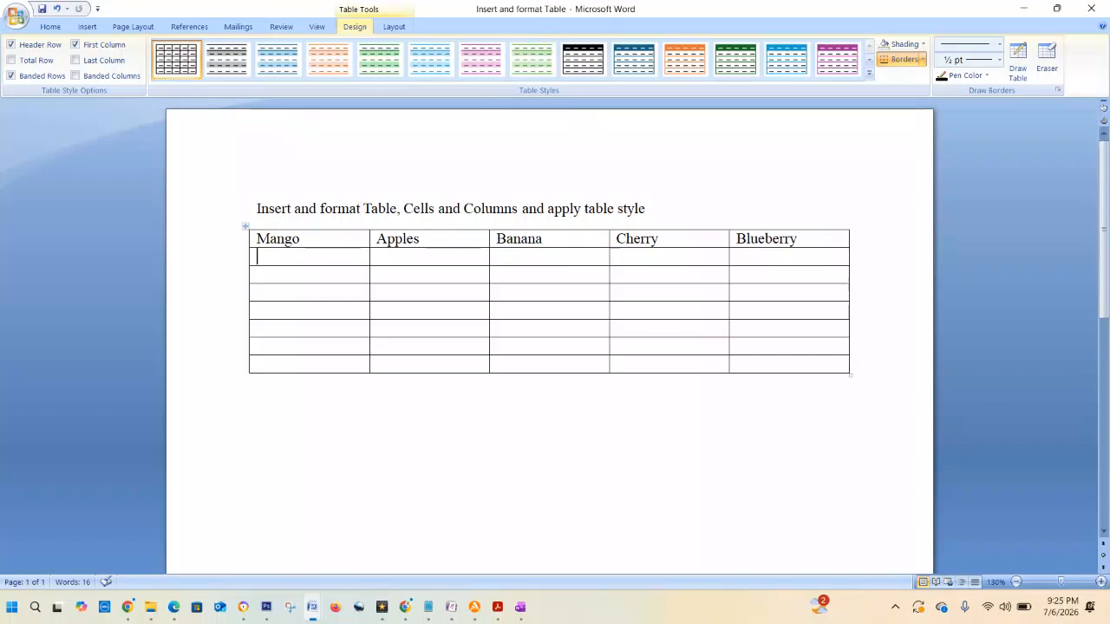
- Fill the second row with Carrot, Lettuce, Tomatoes, Carrot1 and Carrot2
type("Carrot")
key("Tab")
type("Lettuce")
key("Tab")
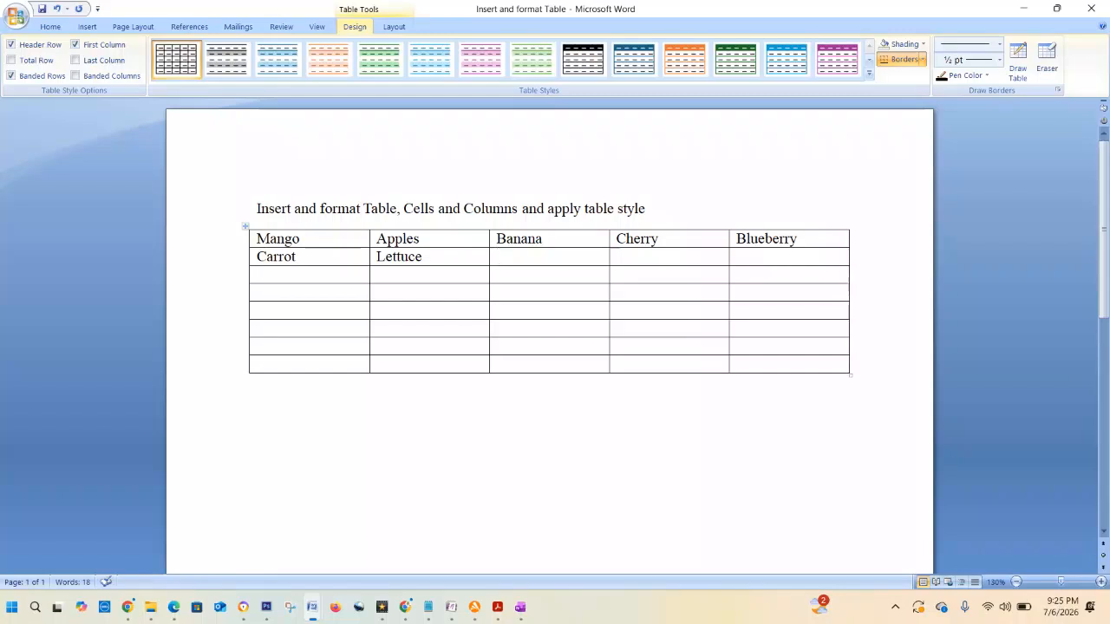
type("Tomatoes")
key("Tab")
type("Carr")
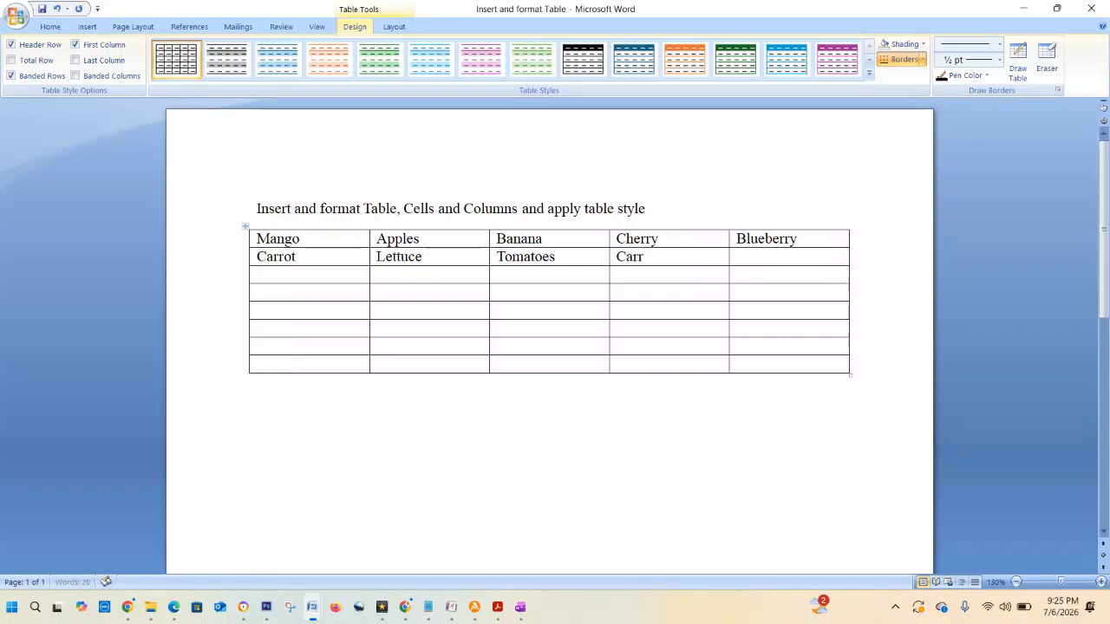
type("ot1")
key("Tab")
type("Carrot2")
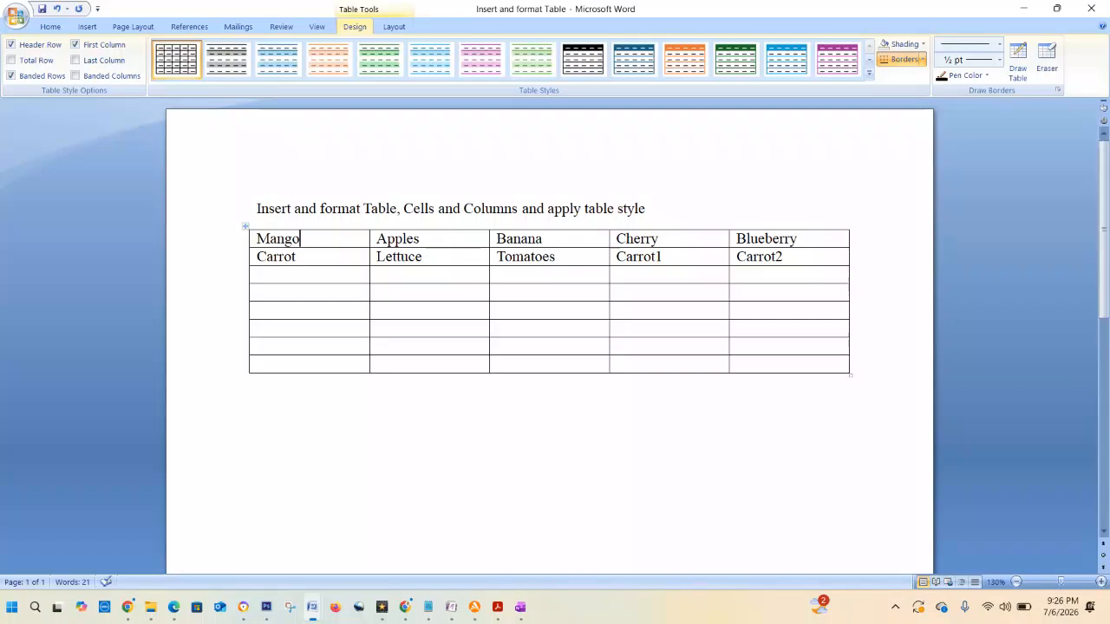
- Insert a blank row above the Mango row at the start of the table
right_click(319, 238)
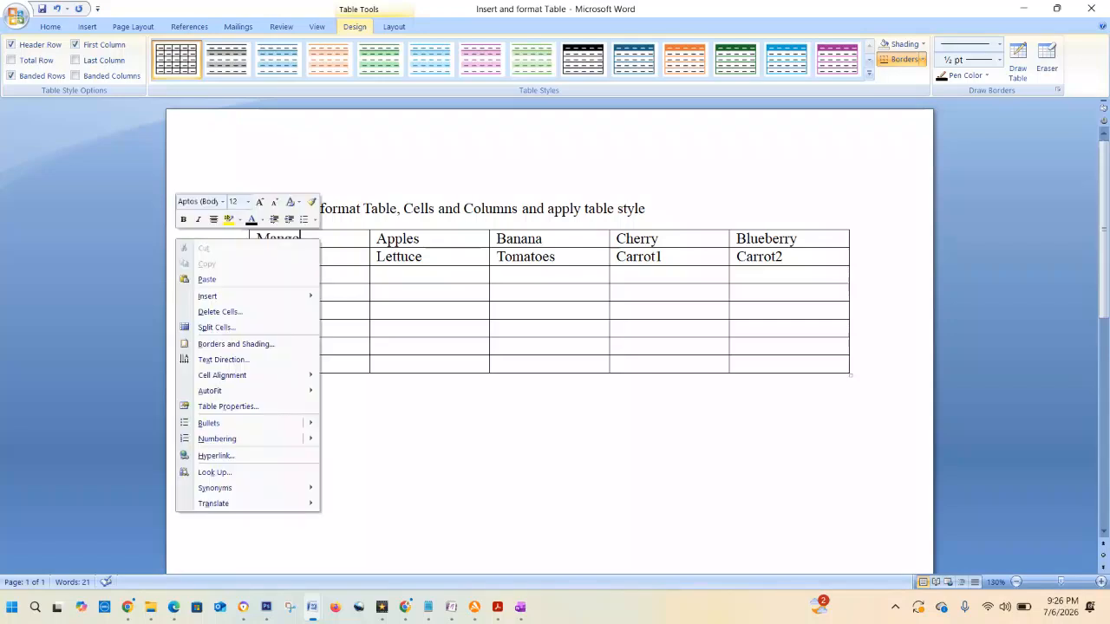
mouse_move(251, 295)
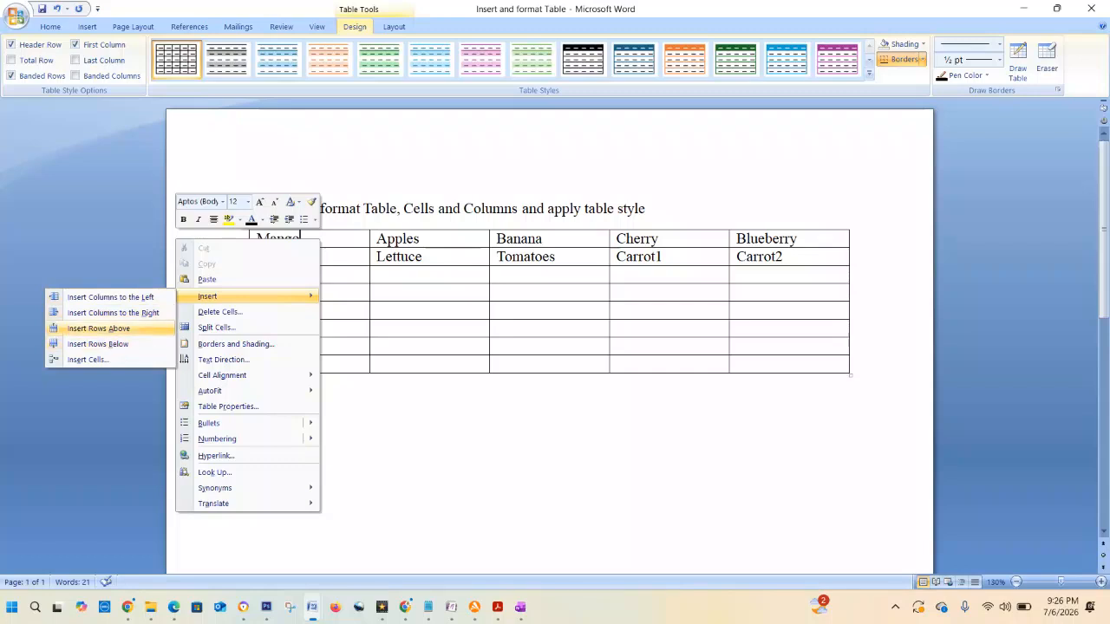
left_click(98, 328)
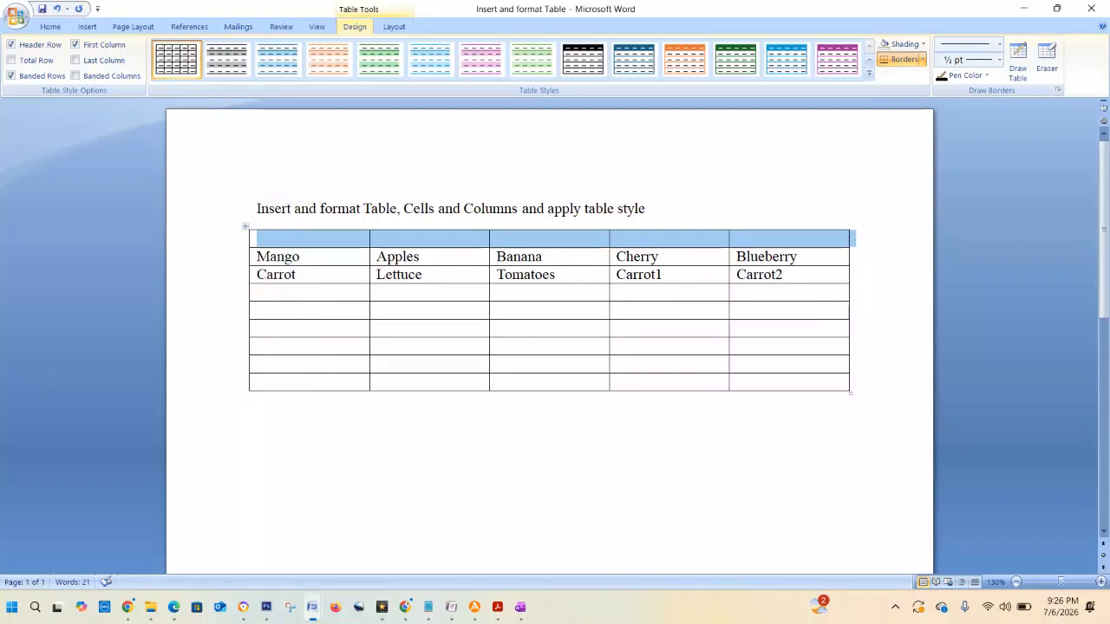
left_click(374, 239)
left_click(387, 346)
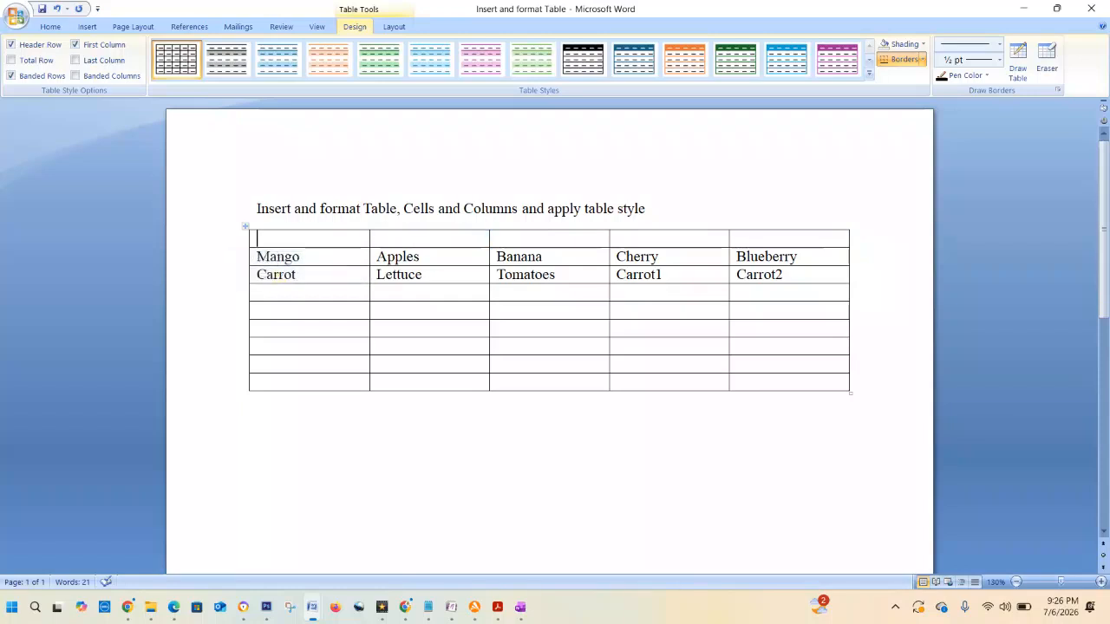
- Merge the five cells of the blank first row into a single cell
left_click_drag(260, 239, 781, 239)
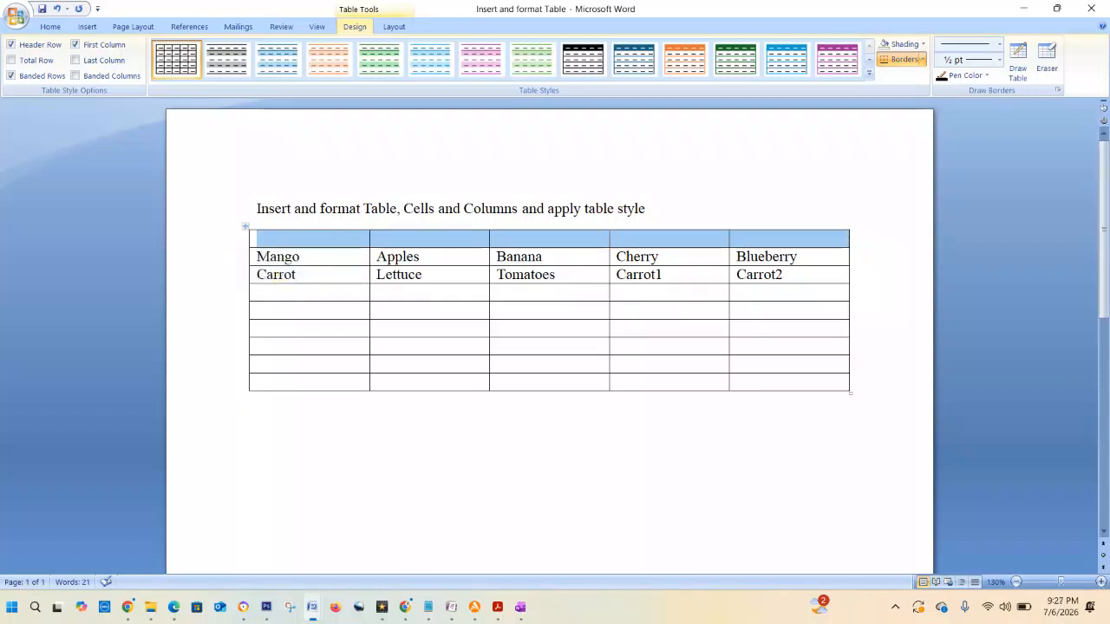
left_click(51, 26)
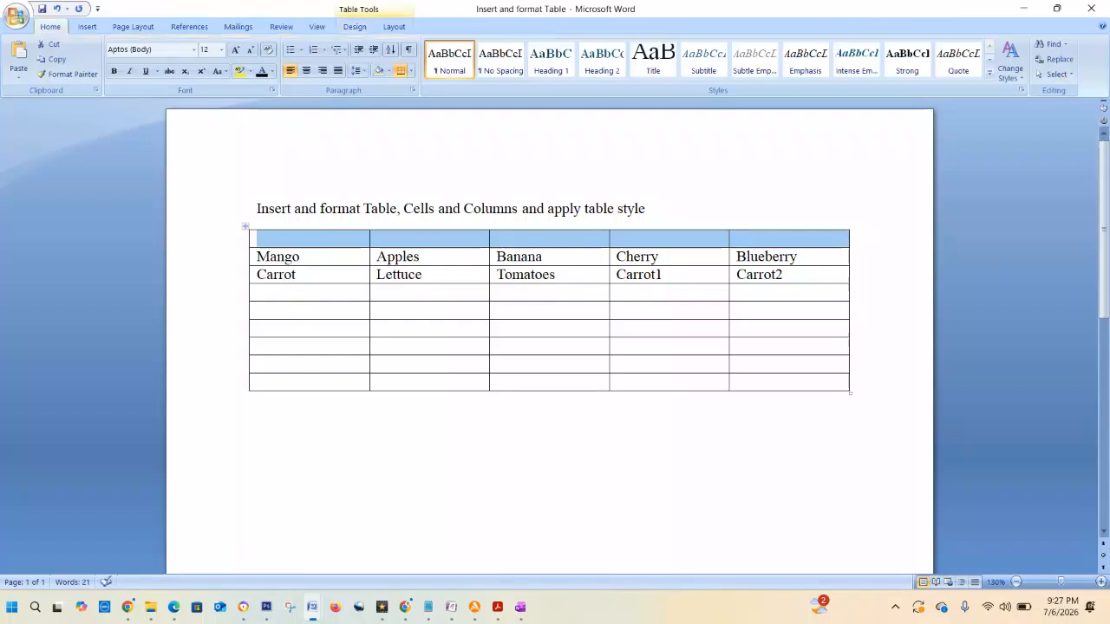
right_click(252, 238)
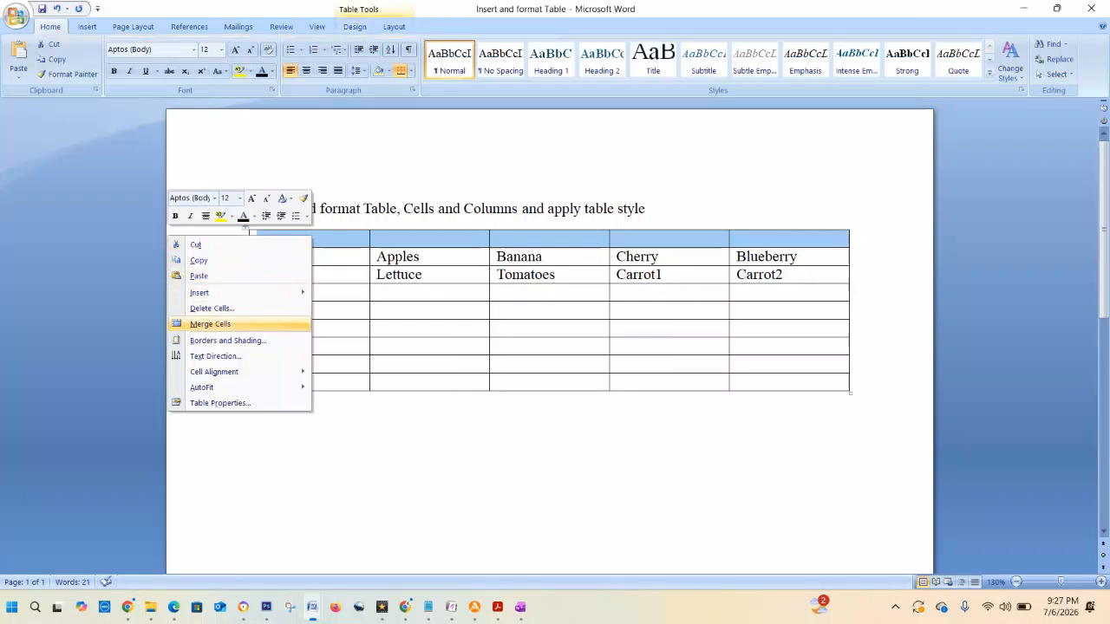
left_click(210, 324)
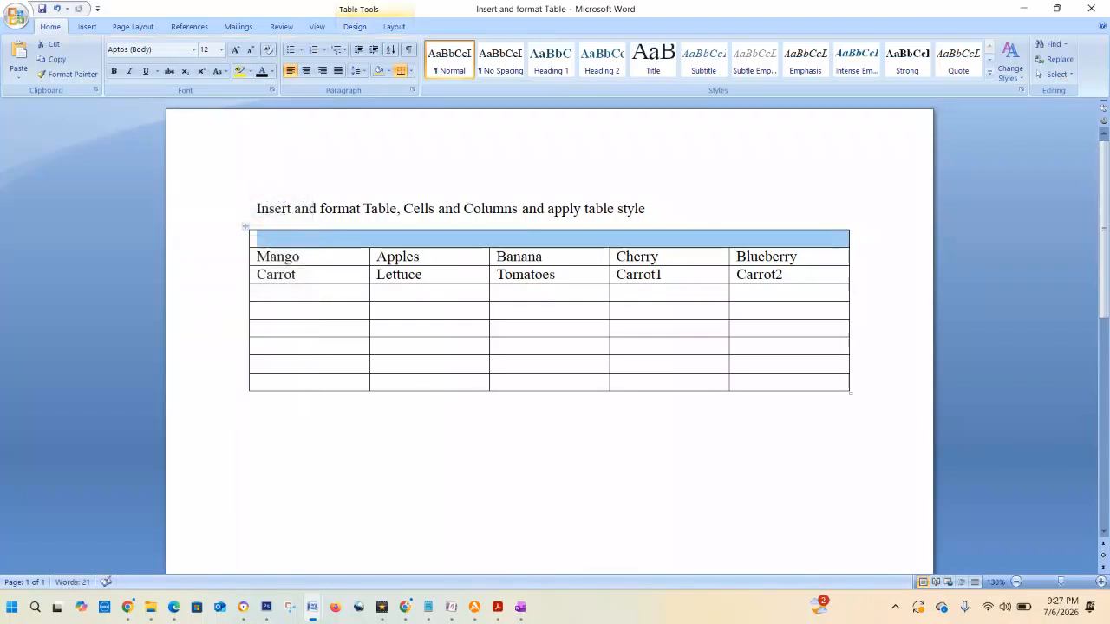
- Enter the title "Fruites" in the merged first row and center it
left_click(260, 239)
type("F")
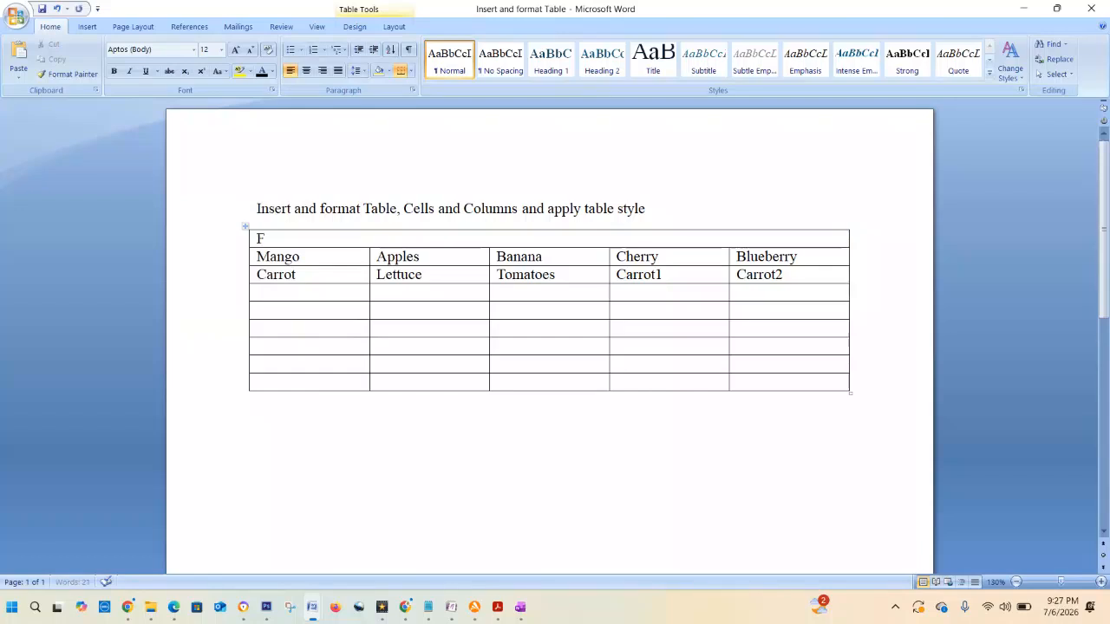
type("ruites")
key("shift+Left")
key("shift+Left")
key("shift+Left")
key("shift+Left")
key("shift+Left")
key("shift+Left")
key("shift+Left")
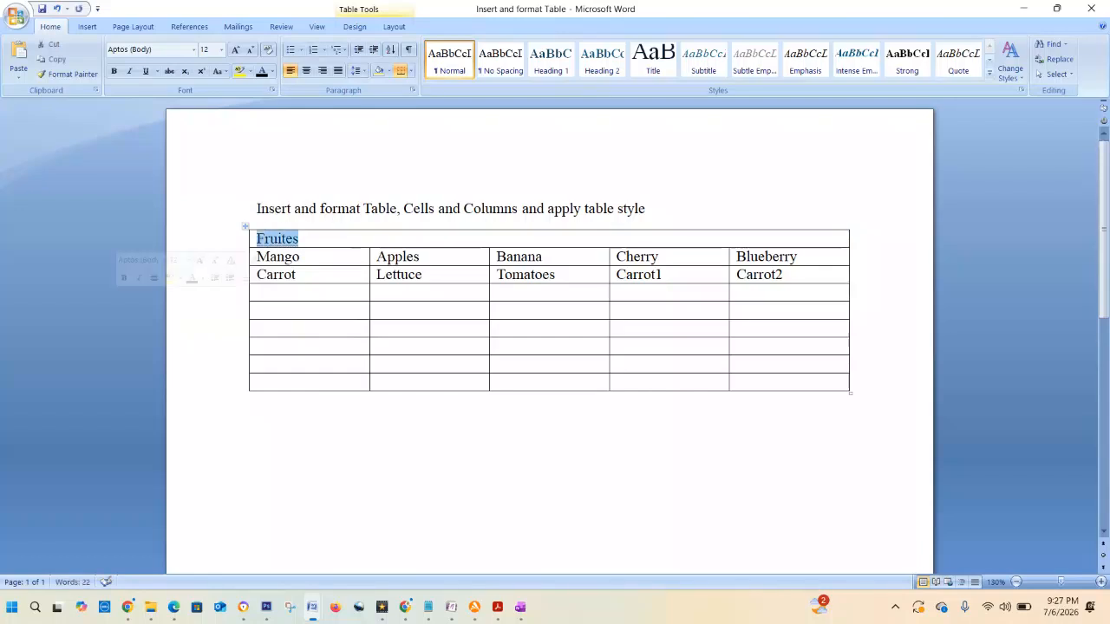
left_click(306, 71)
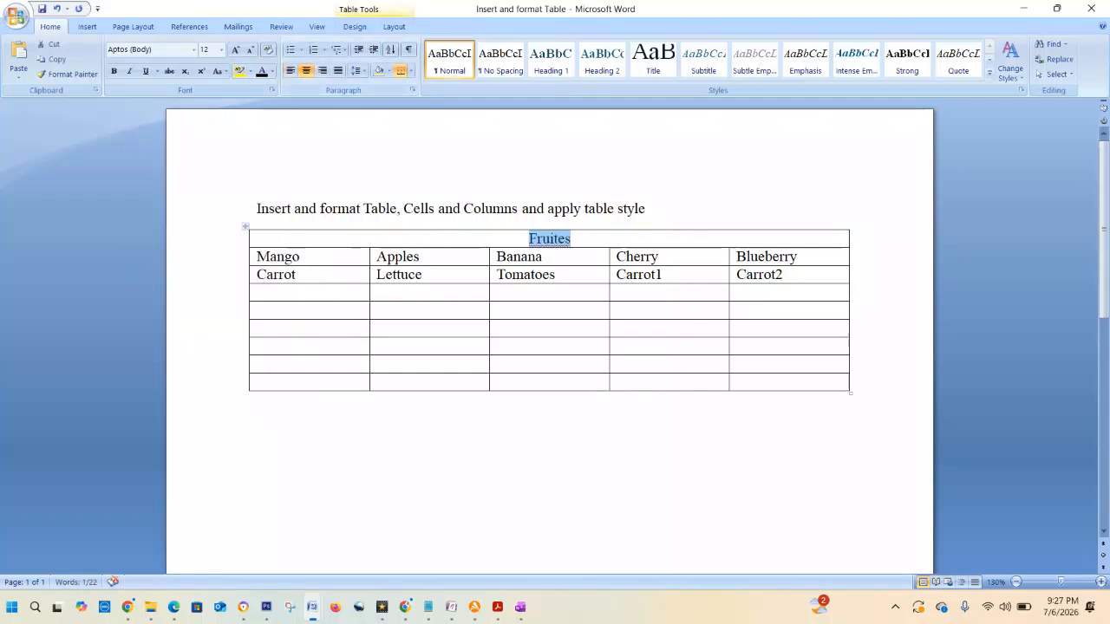
left_click(258, 401)
- Shade the "Fruites" title row light green and make its text bold
double_click(638, 238)
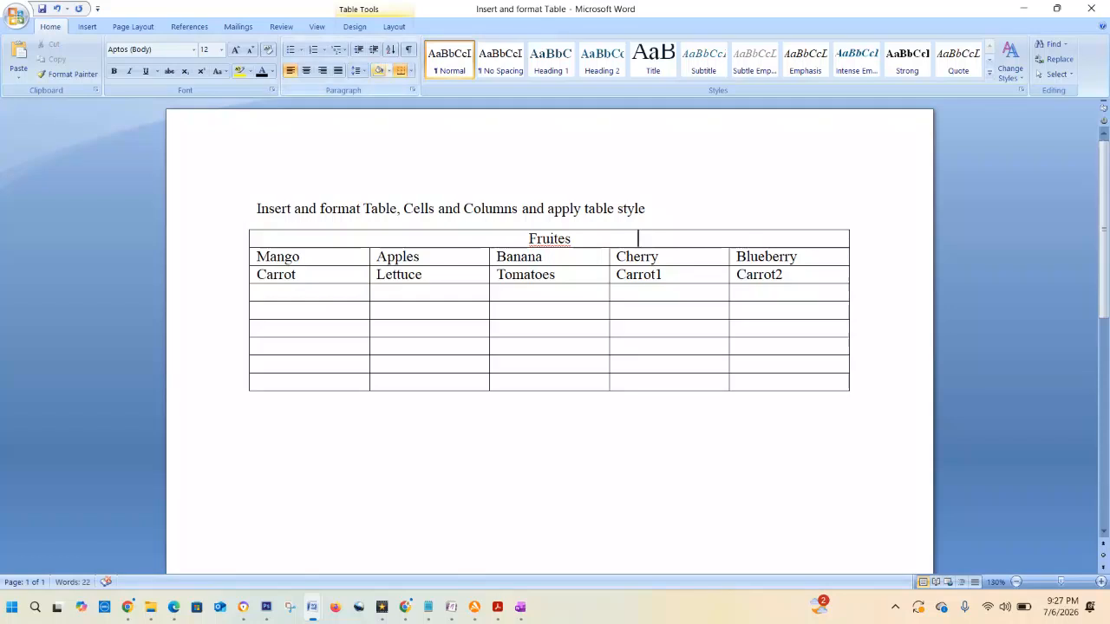
left_click(385, 70)
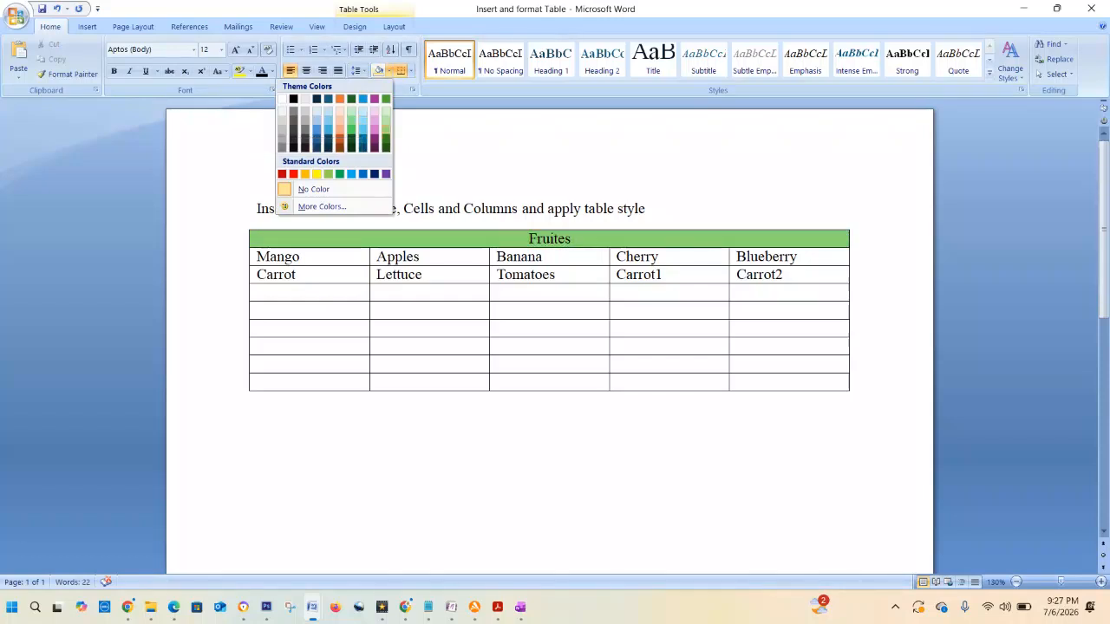
left_click(386, 129)
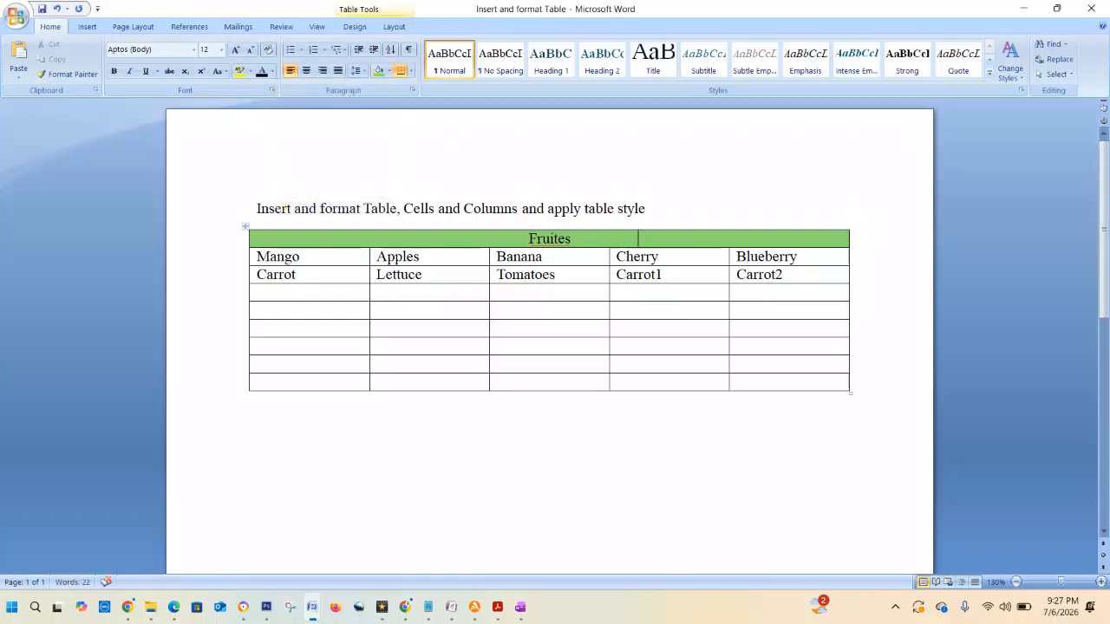
double_click(570, 238)
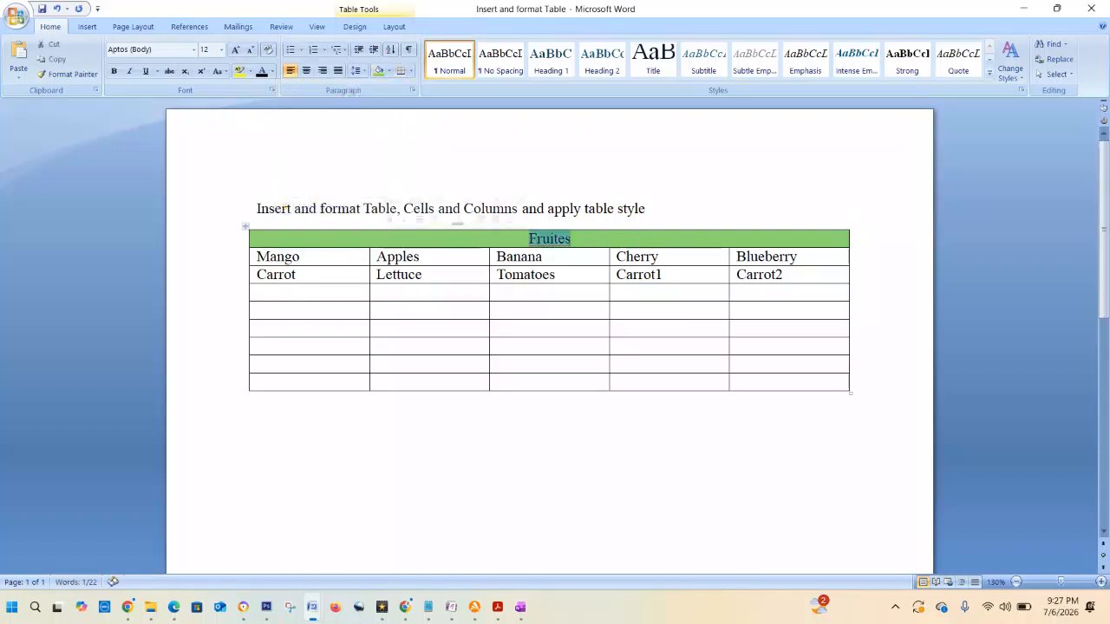
key("ctrl+b")
left_click(529, 310)
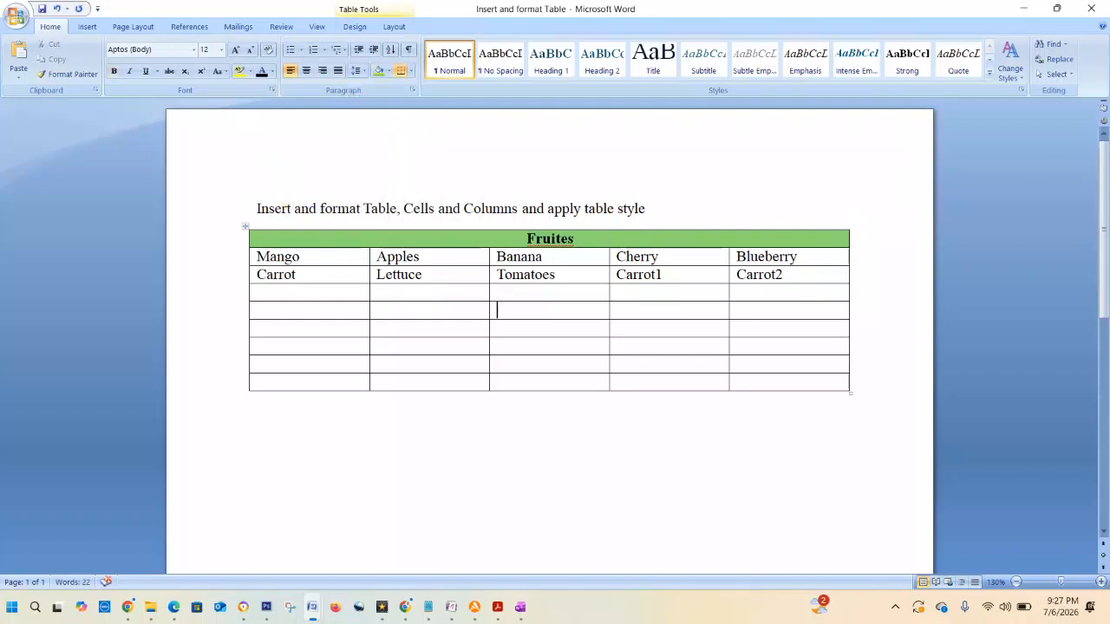
- Insert a blank row above the Carrot row, between the fruits and the vegetables
left_click(297, 275)
right_click(316, 276)
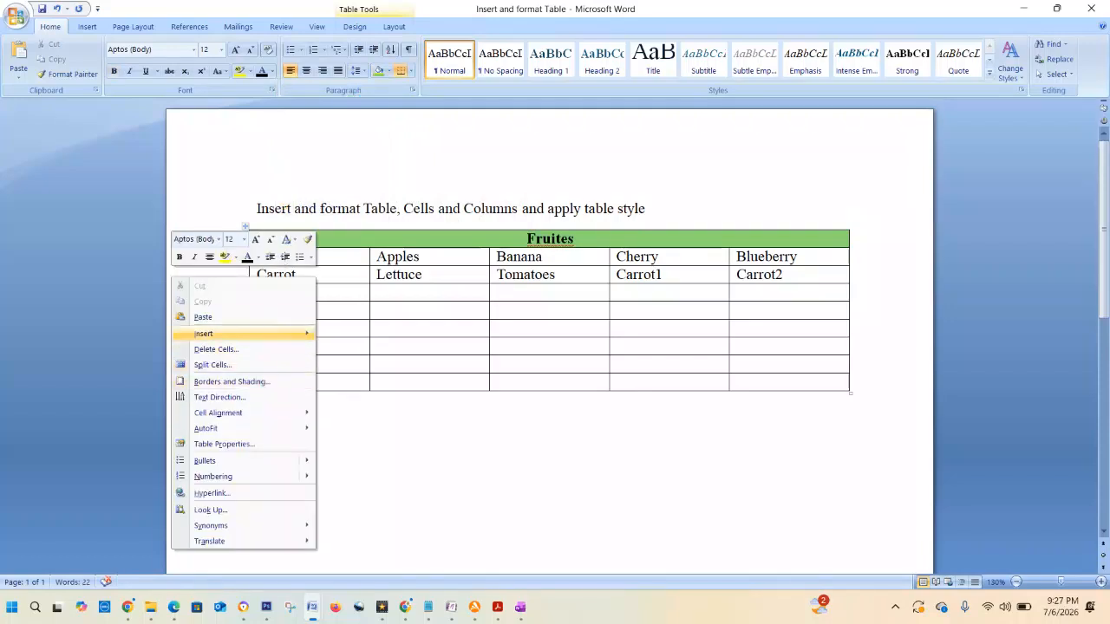
mouse_move(252, 334)
left_click(94, 366)
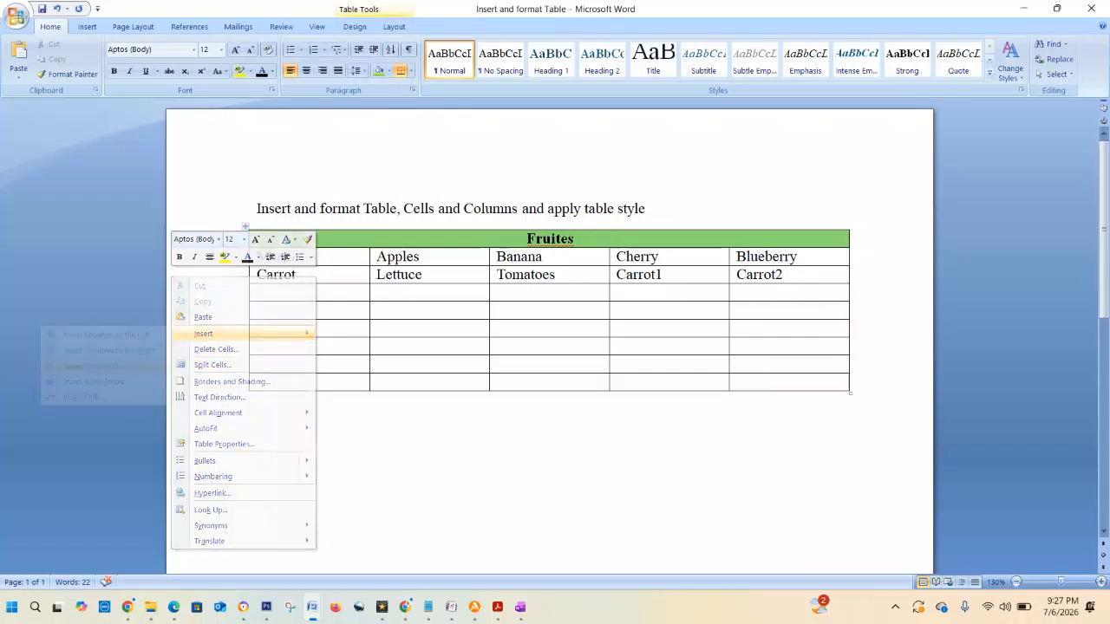
- Merge the five cells of the blank row between the fruits and the vegetables into a single cell
left_click(271, 275)
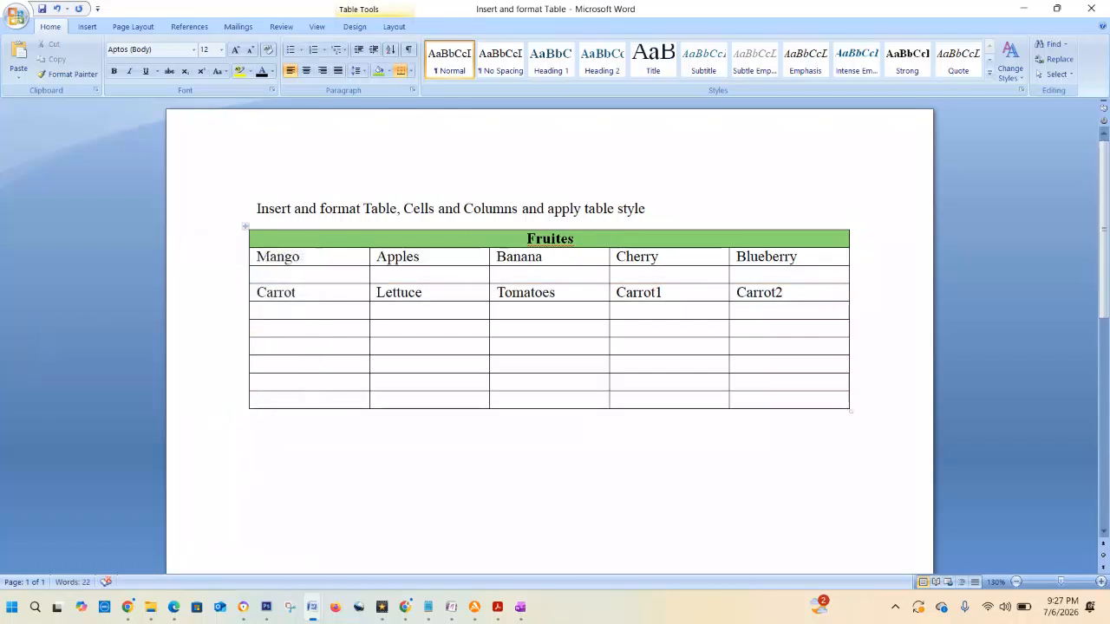
left_click_drag(271, 275, 781, 274)
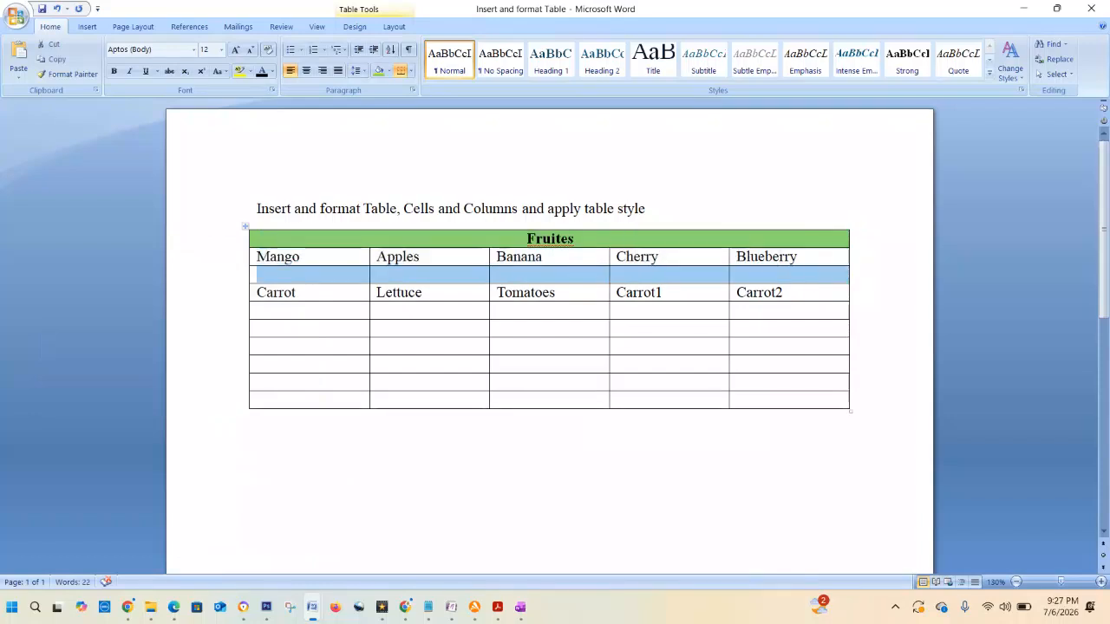
right_click(515, 272)
left_click(556, 359)
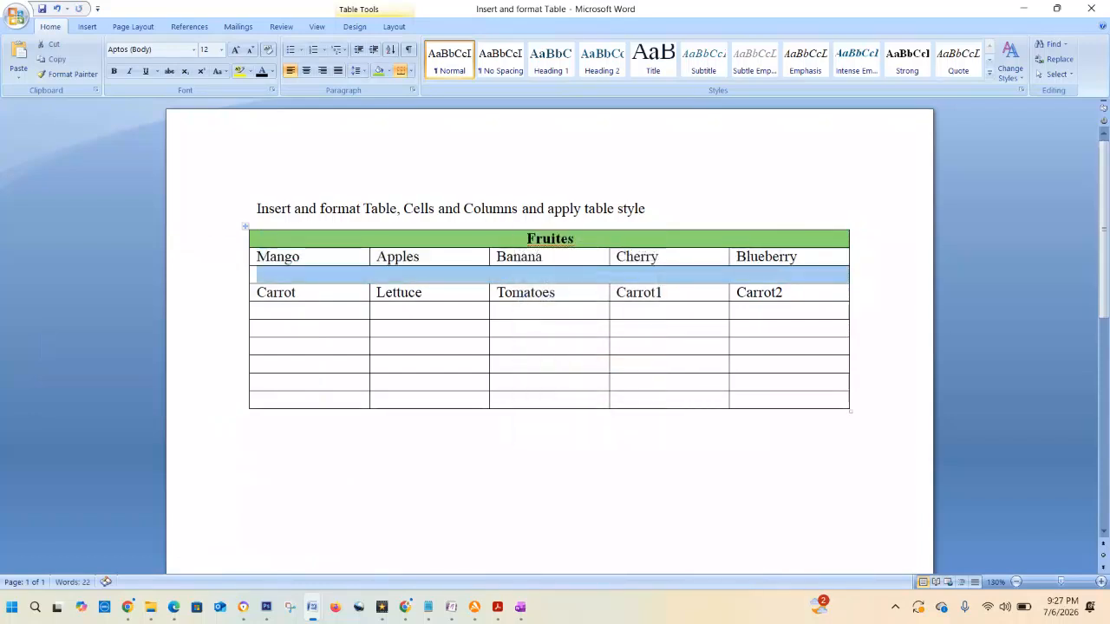
- Enter the title "Vegetables" in the merged row above the Carrot row and center it
left_click(539, 275)
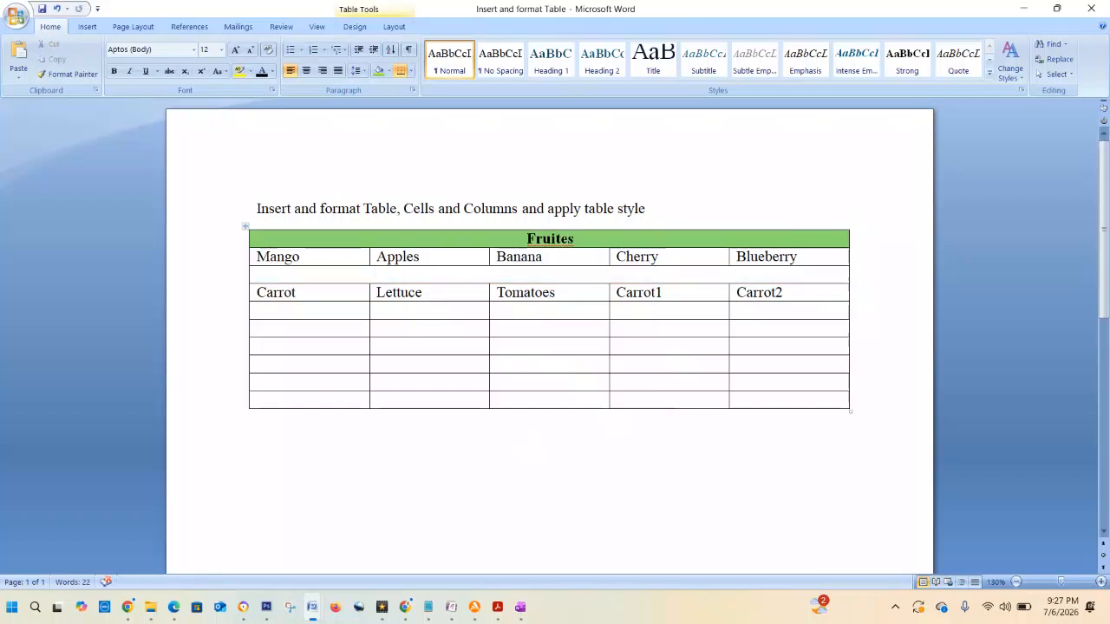
type("Vegetable")
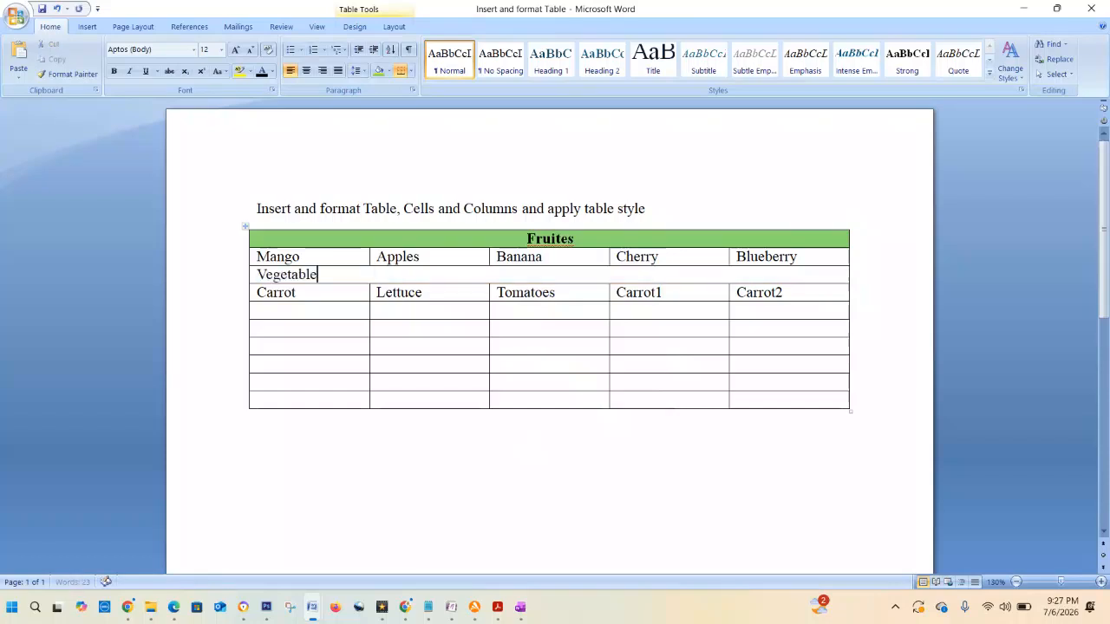
type("xs")
key("BackSpace")
key("BackSpace")
type("s")
key("shift+Home")
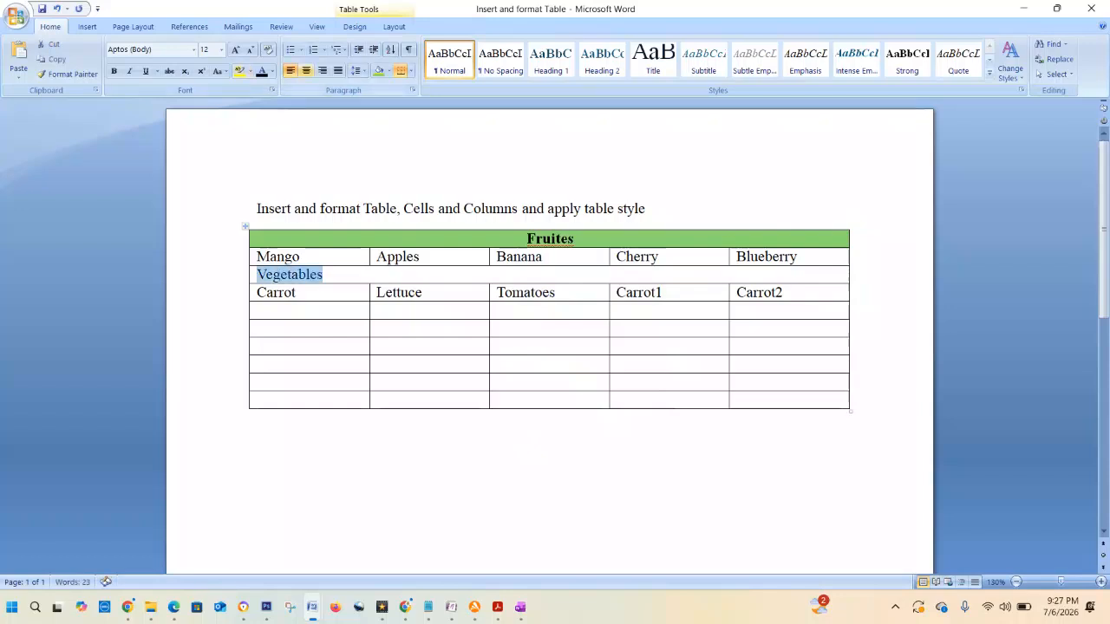
key("ctrl+e")
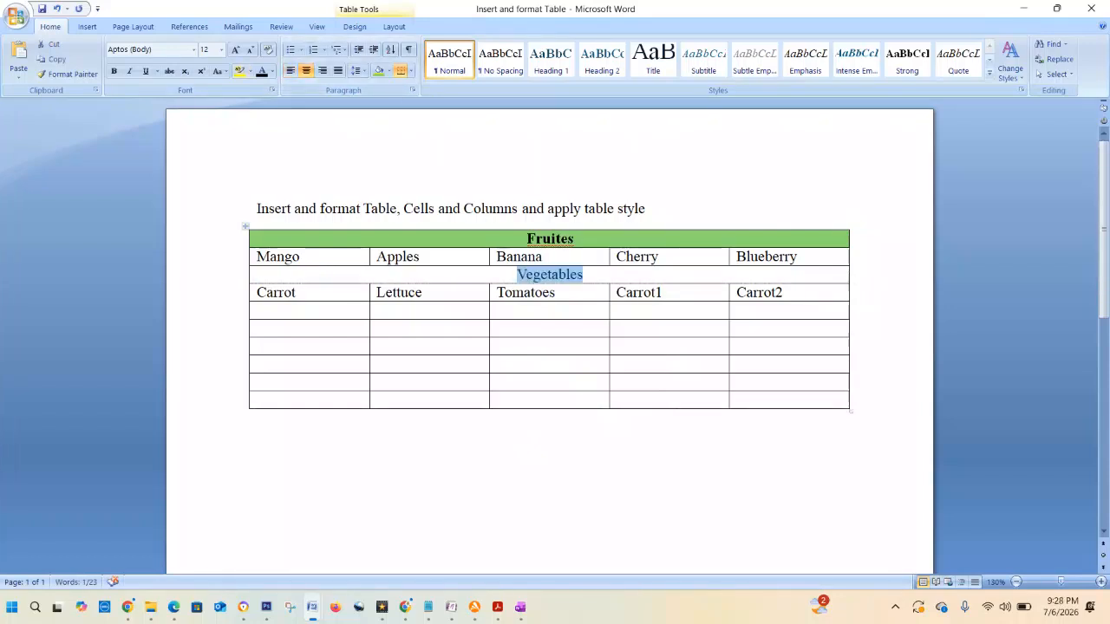
- Shade the "Vegetables" title row light green and make its text bold
key("Left")
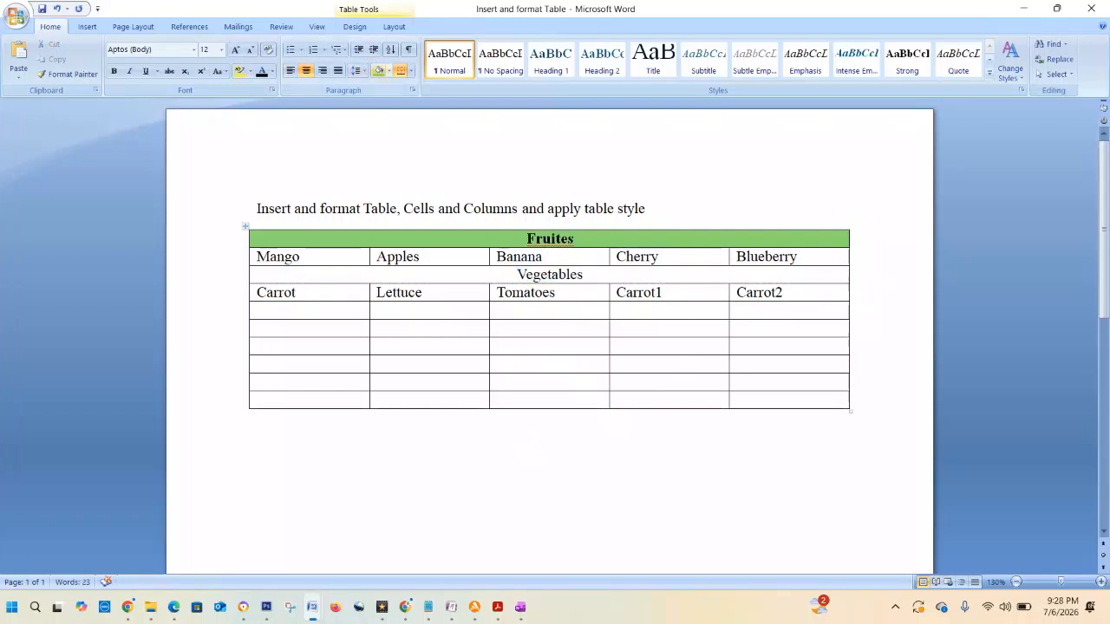
left_click(378, 71)
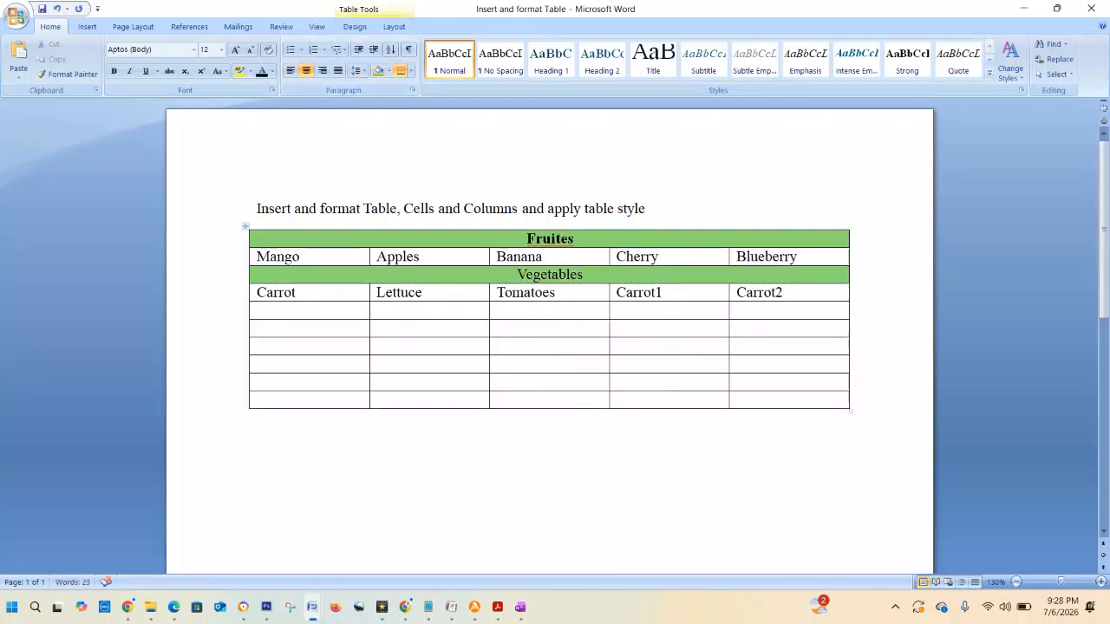
left_click_drag(585, 275, 373, 275)
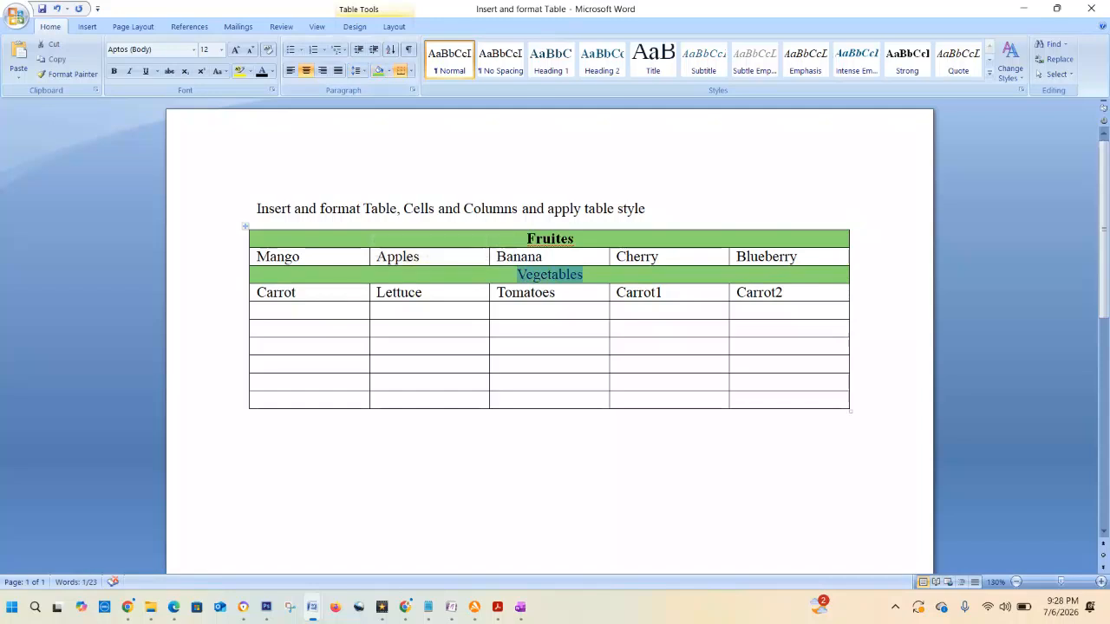
key("ctrl+b")
scroll(550, 347, "up", 3)
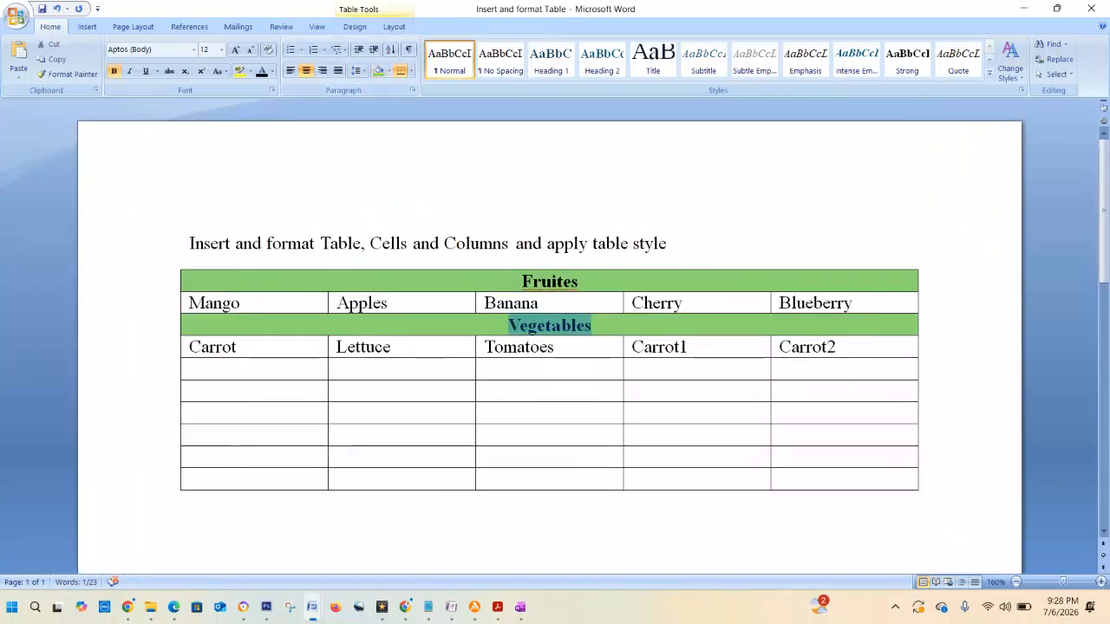
scroll(550, 373, "down", 1)
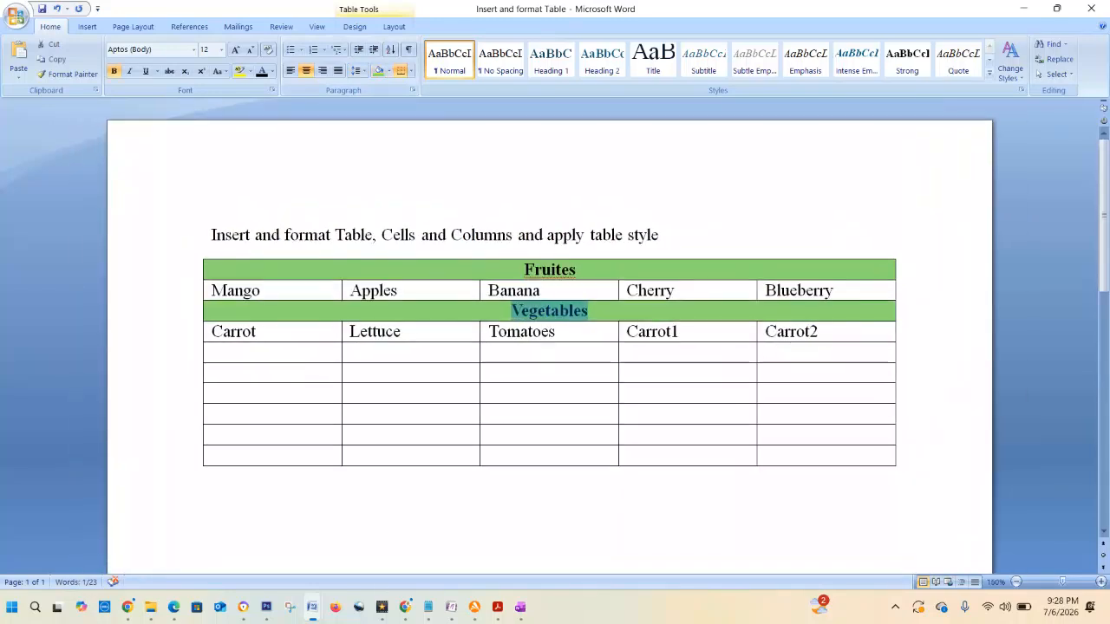
- Change the shading of the "Fruites" title row to light blue
left_click(578, 270)
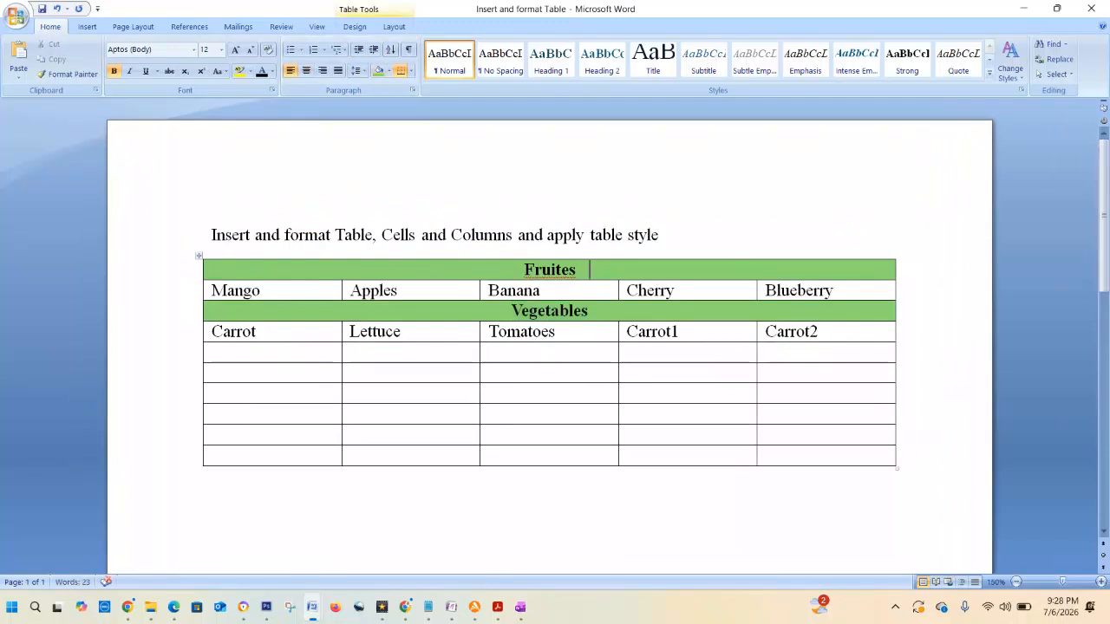
key("ctrl+z")
left_click(578, 269)
left_click(385, 70)
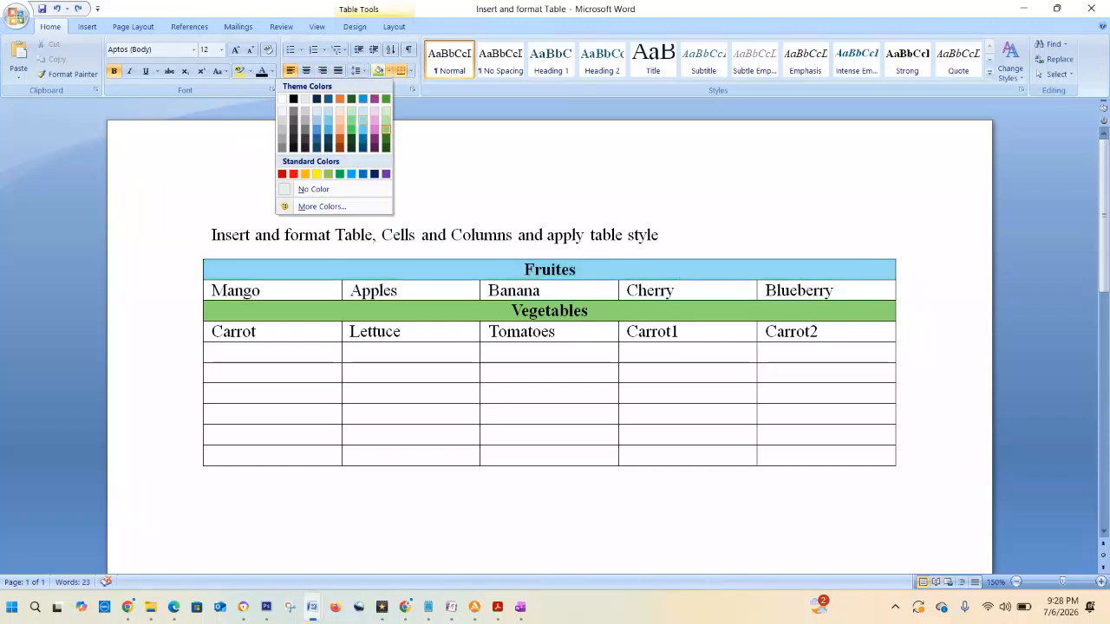
left_click(362, 121)
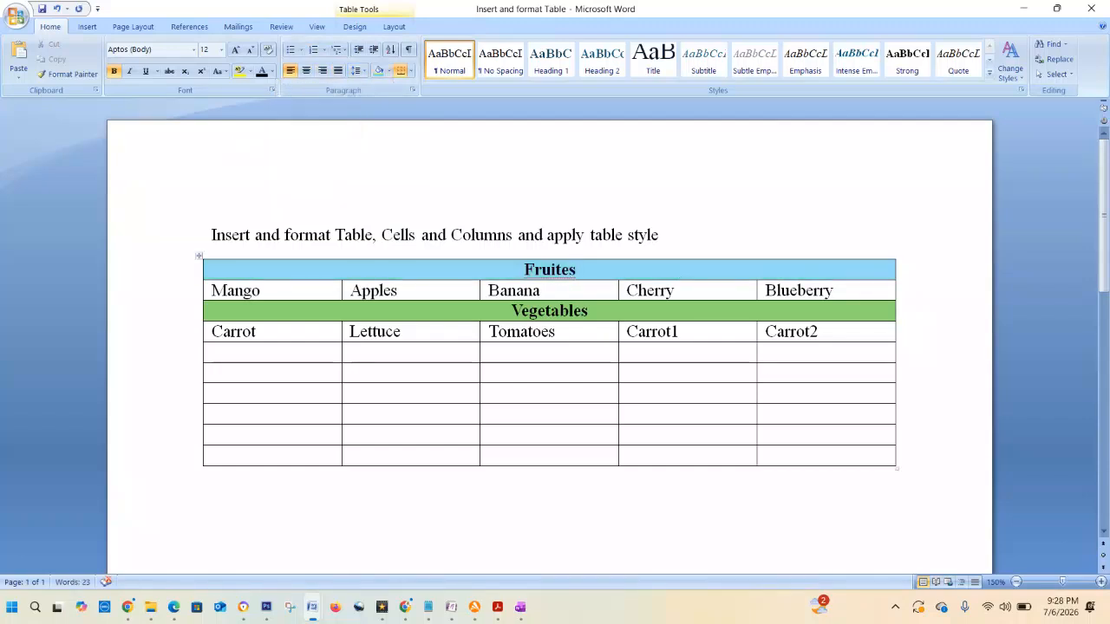
- Insert a blank column between the Banana and Cherry columns
left_click(351, 373)
right_click(699, 290)
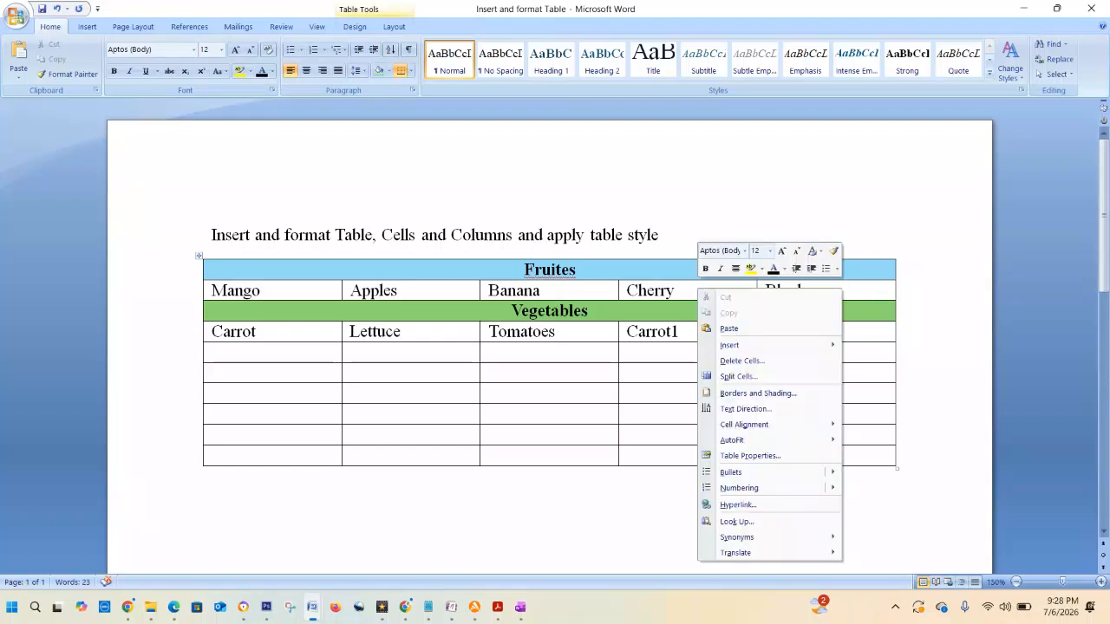
key("Escape")
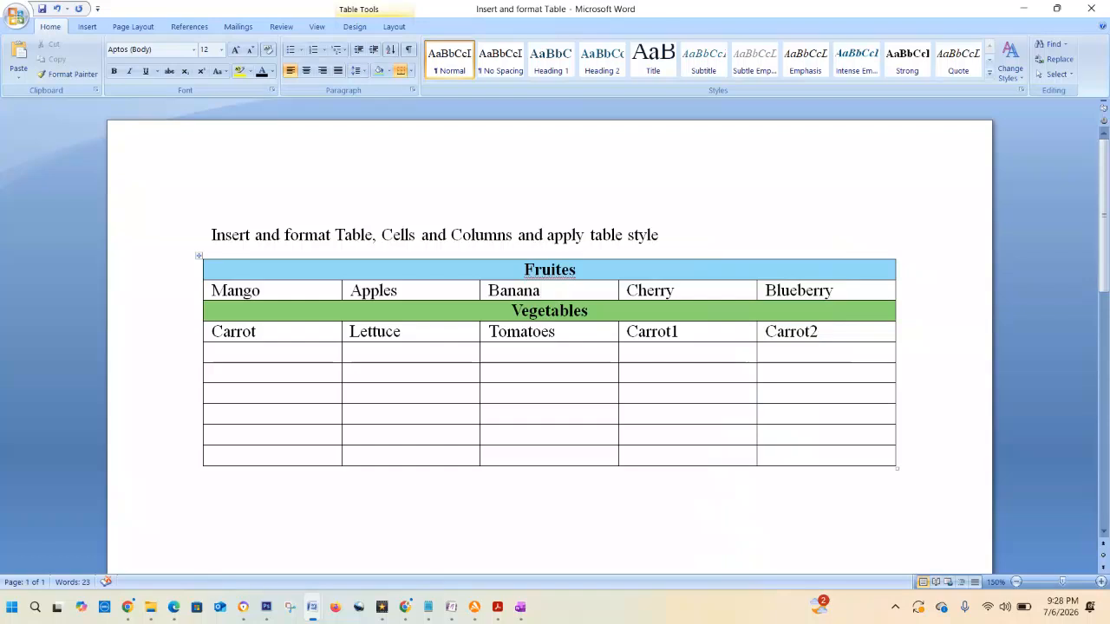
right_click(708, 290)
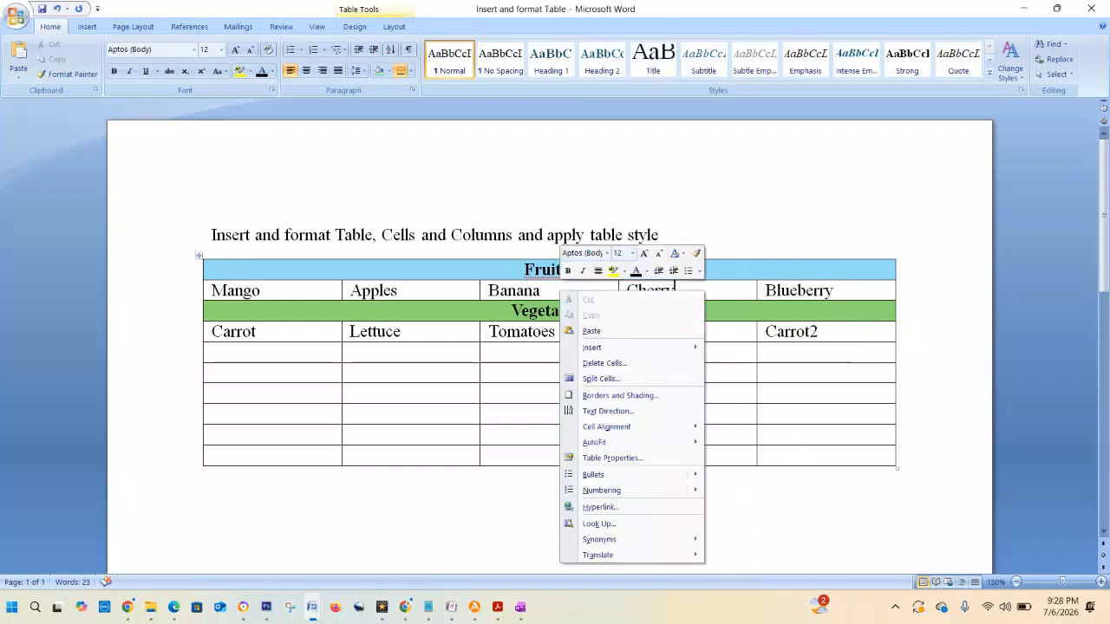
key("Escape")
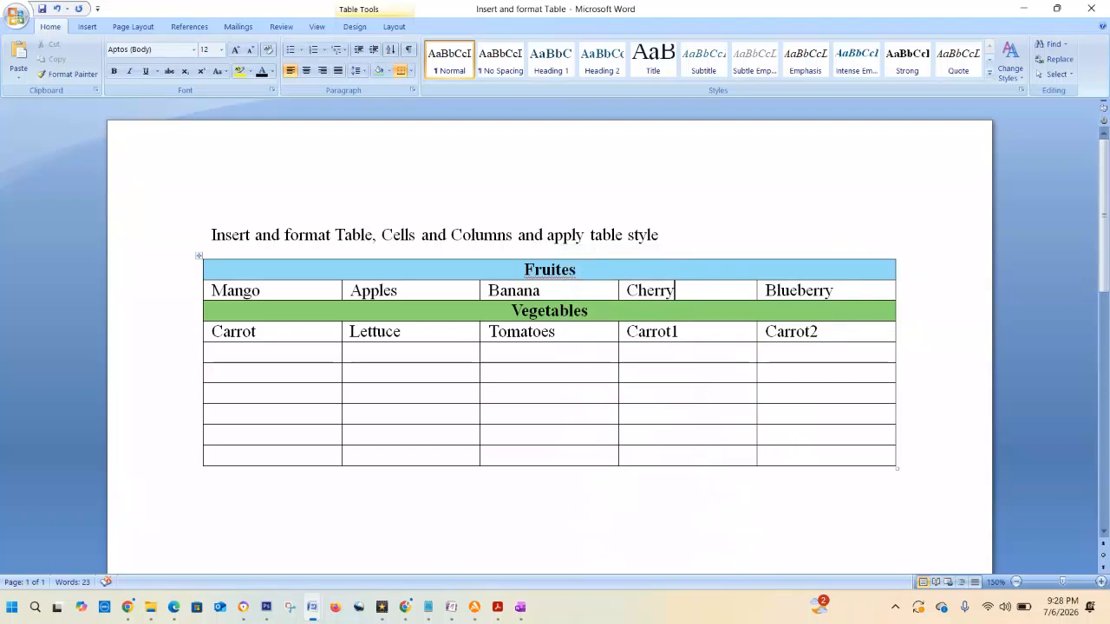
right_click(548, 297)
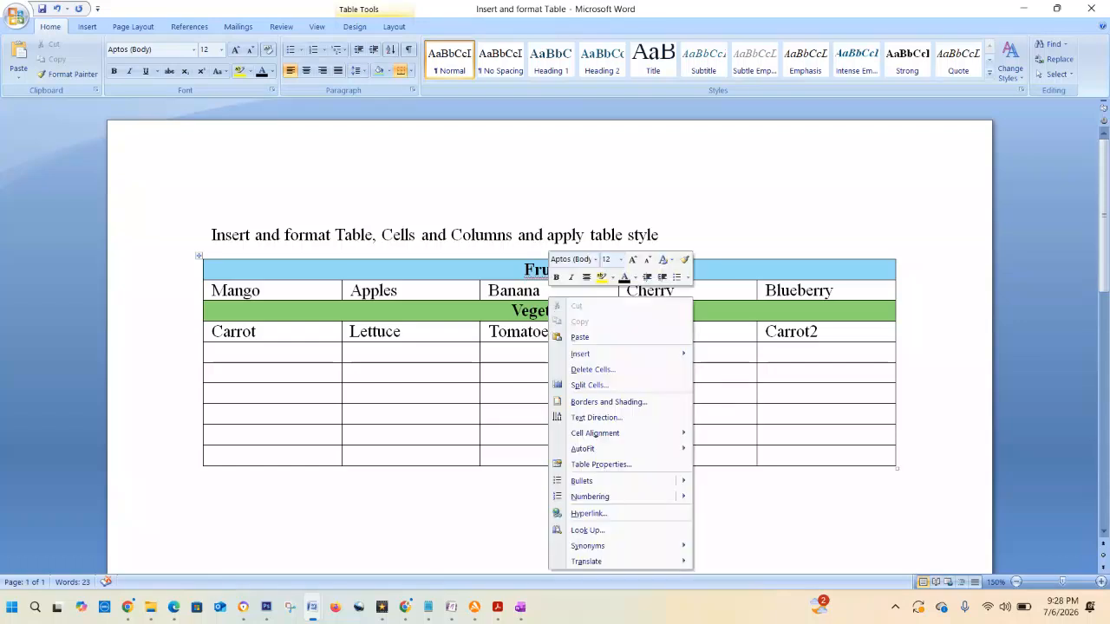
mouse_move(581, 354)
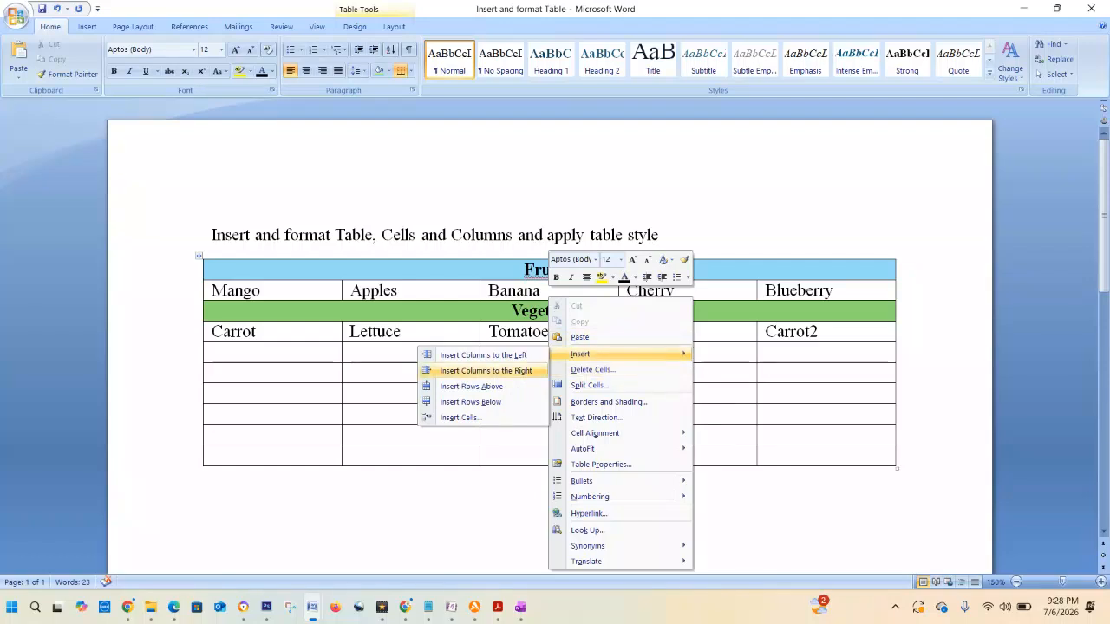
left_click(483, 354)
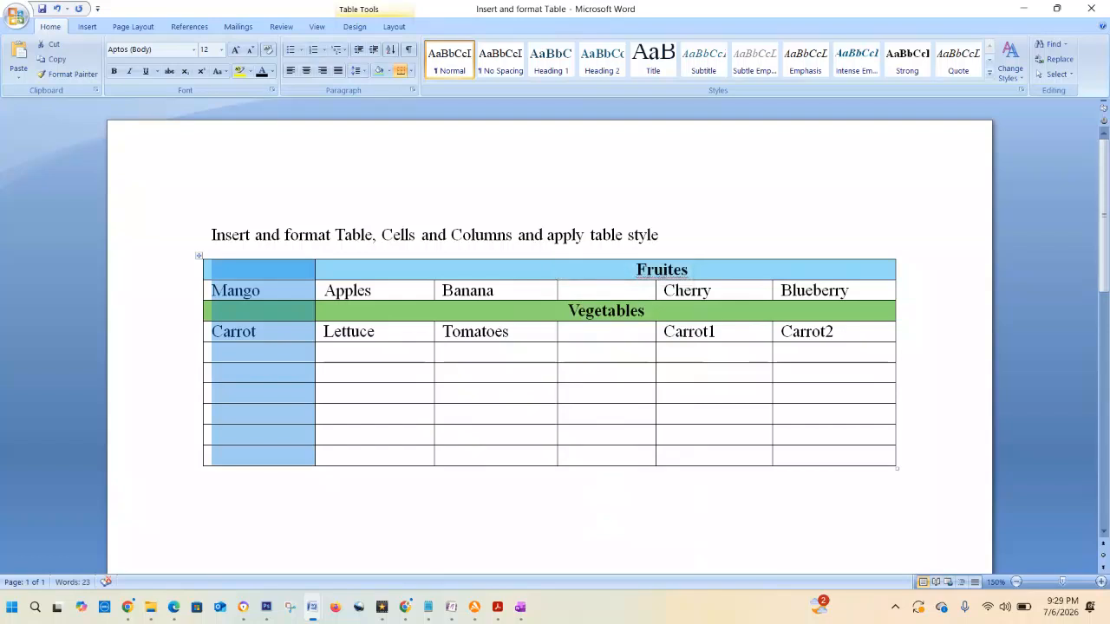
left_click(324, 394)
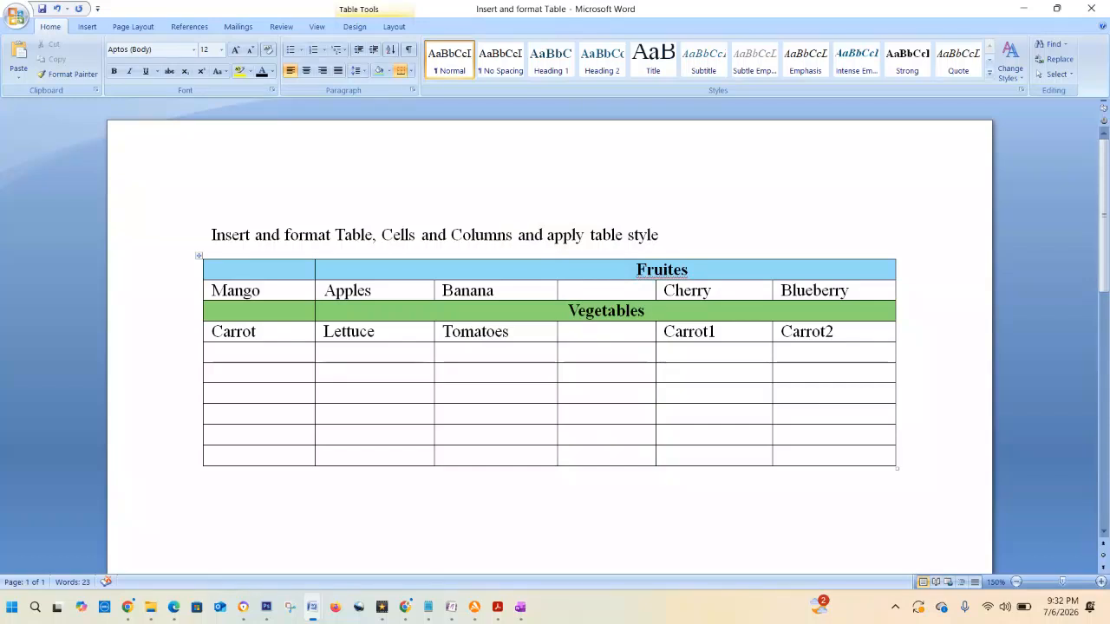
- Try to delete the entire blank column between Banana and Cherry, and undo the deletion
left_click(567, 290)
right_click(451, 294)
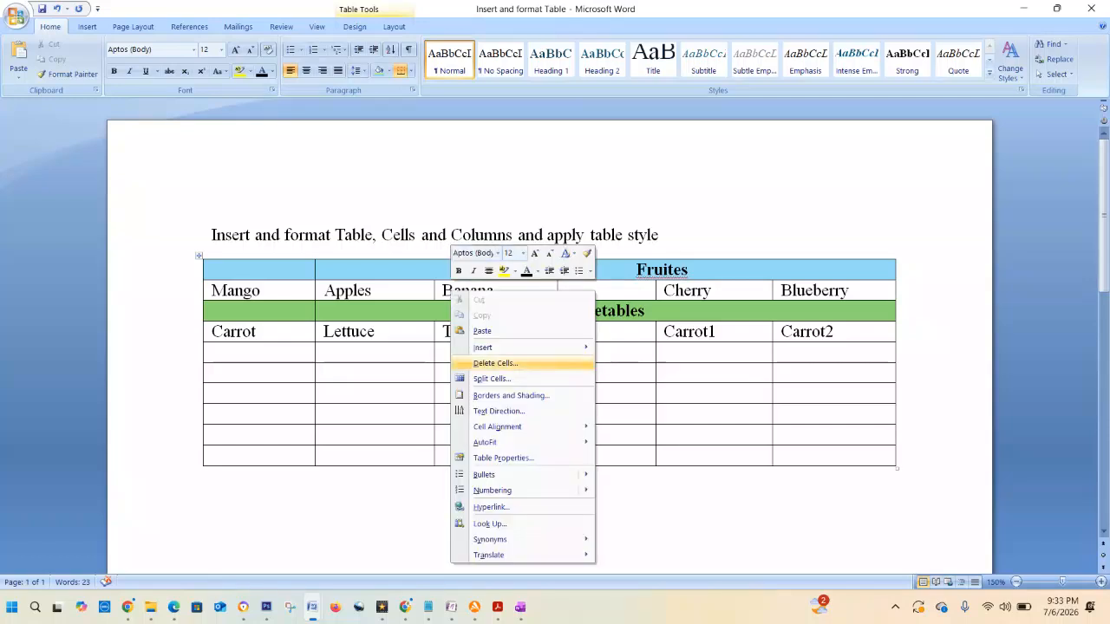
key("Escape")
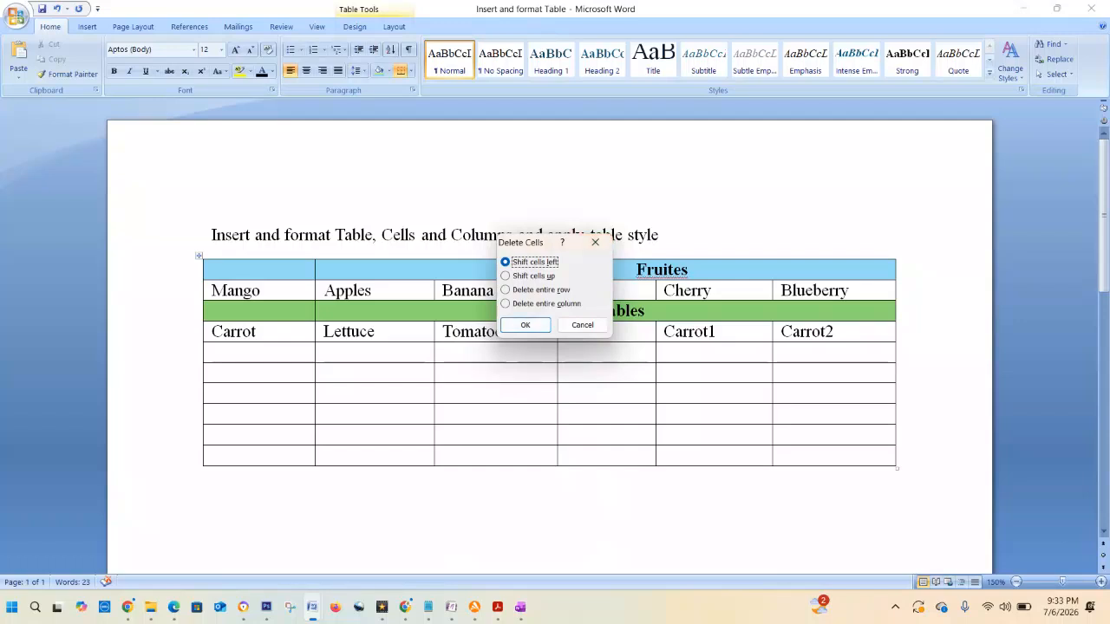
key("alt+c")
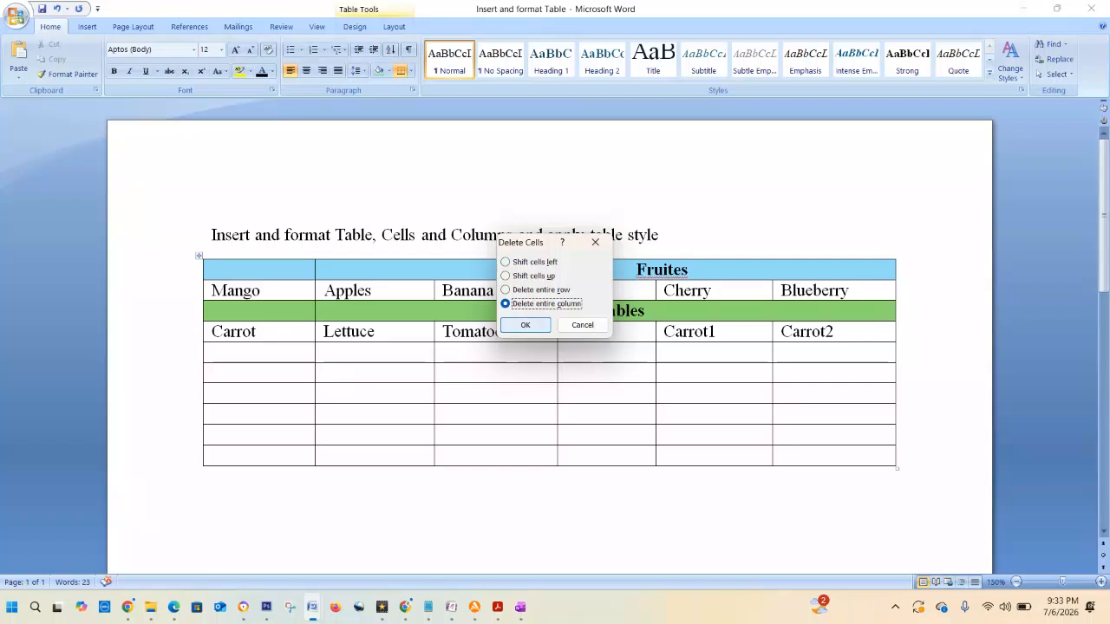
key("Return")
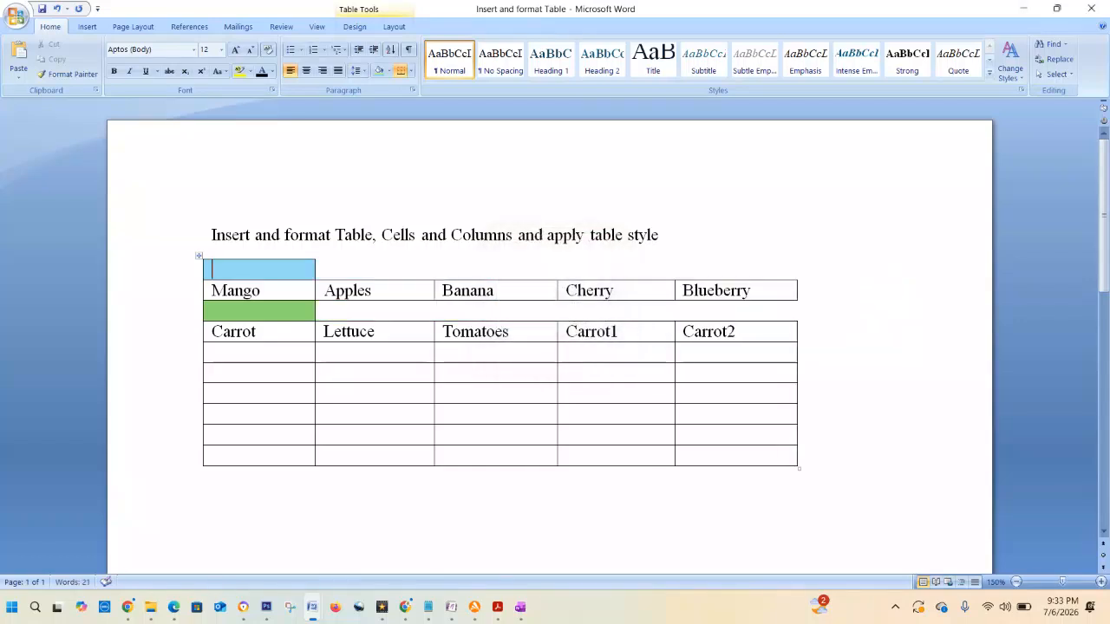
key("ctrl+z")
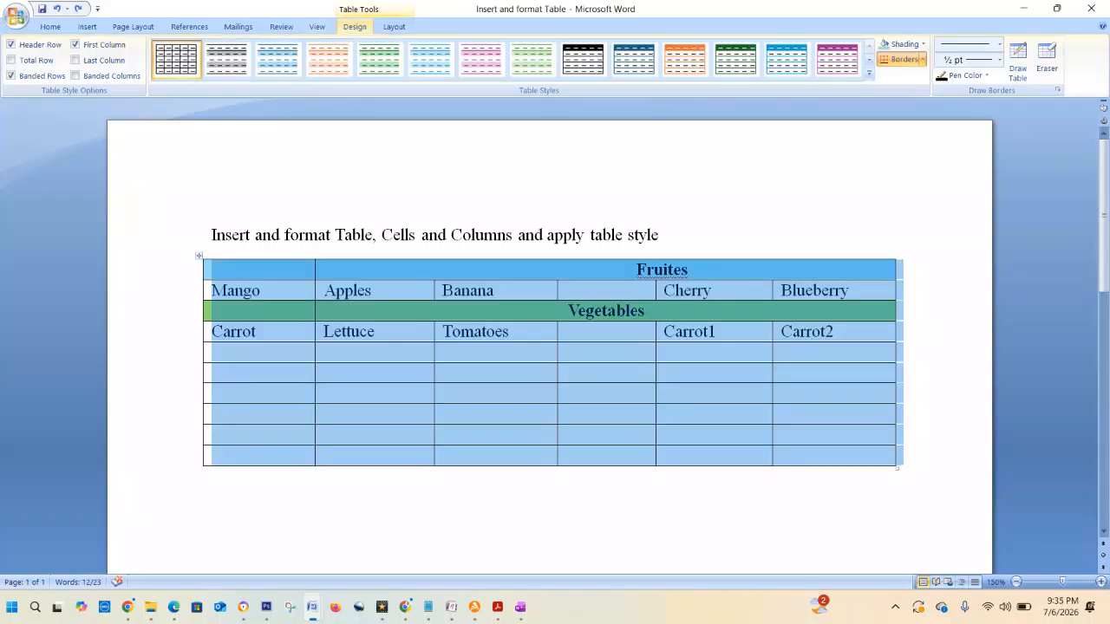
- Apply the orange Medium Grid 2 table style to the whole table
left_click(213, 476)
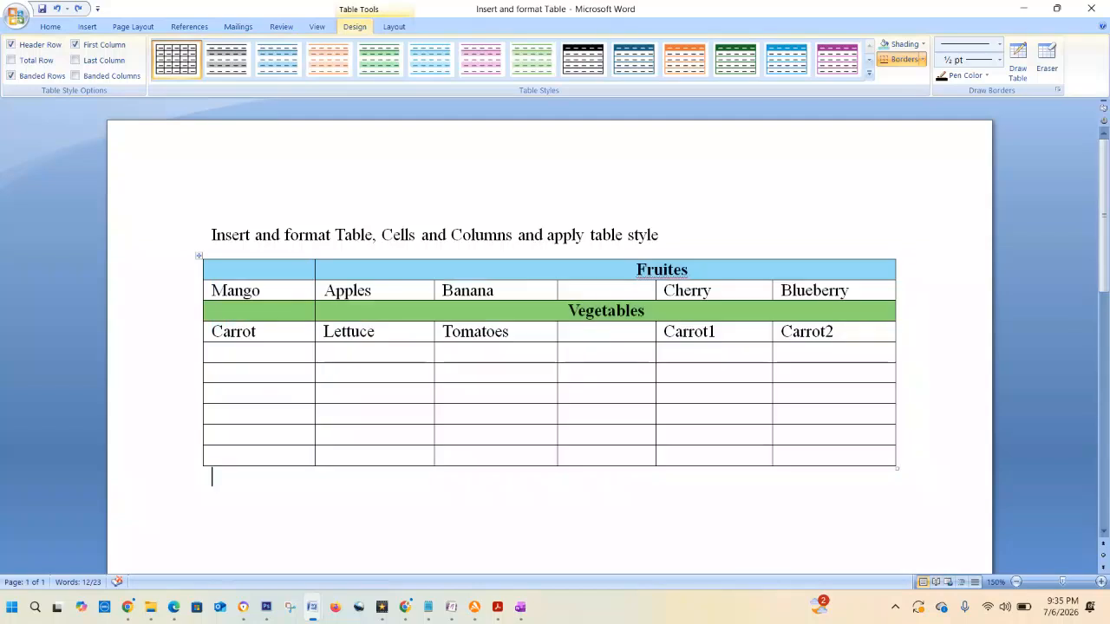
left_click(198, 256)
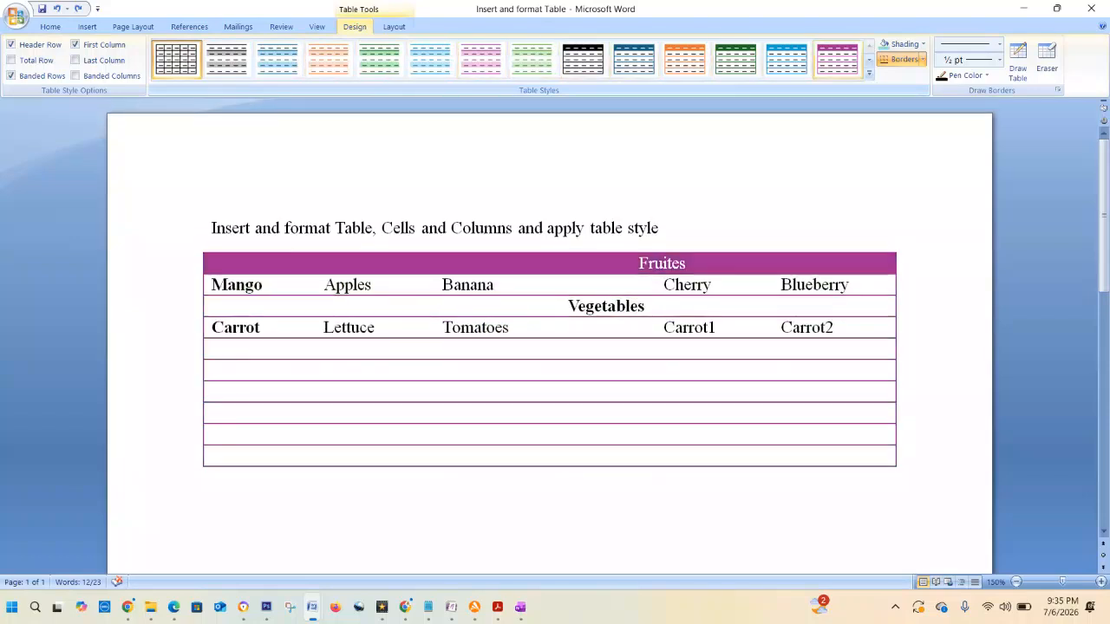
left_click(868, 73)
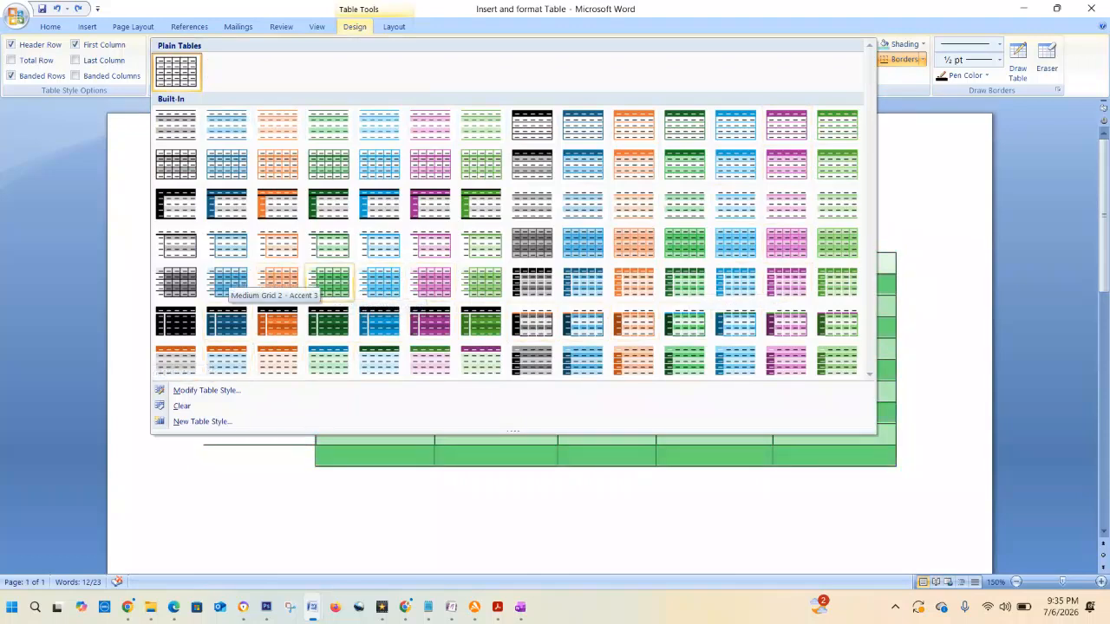
left_click(278, 282)
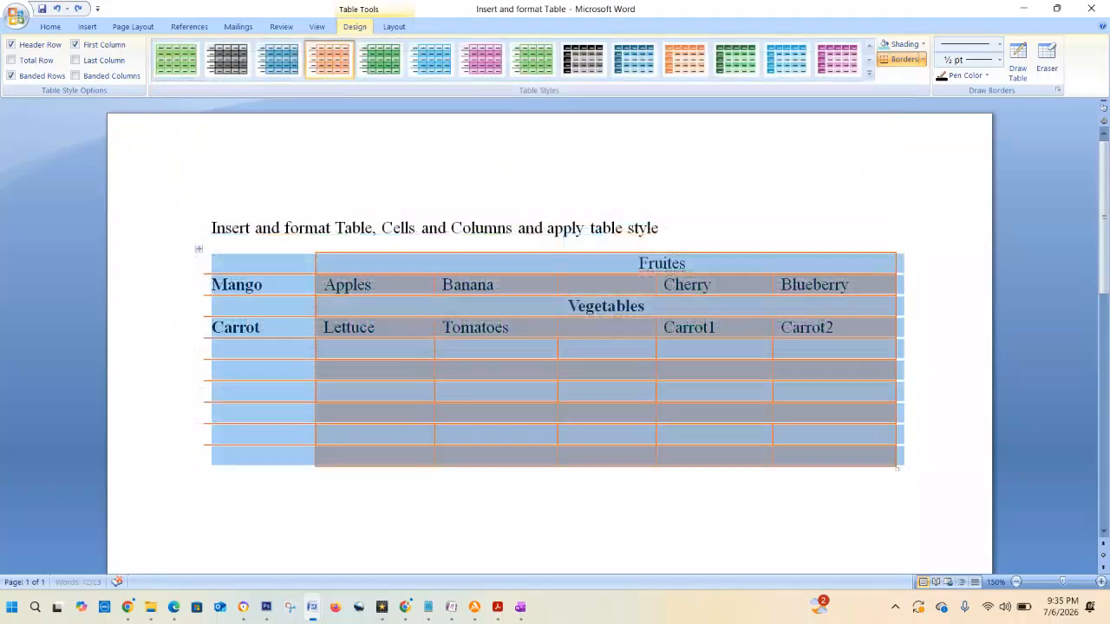
left_click(211, 476)
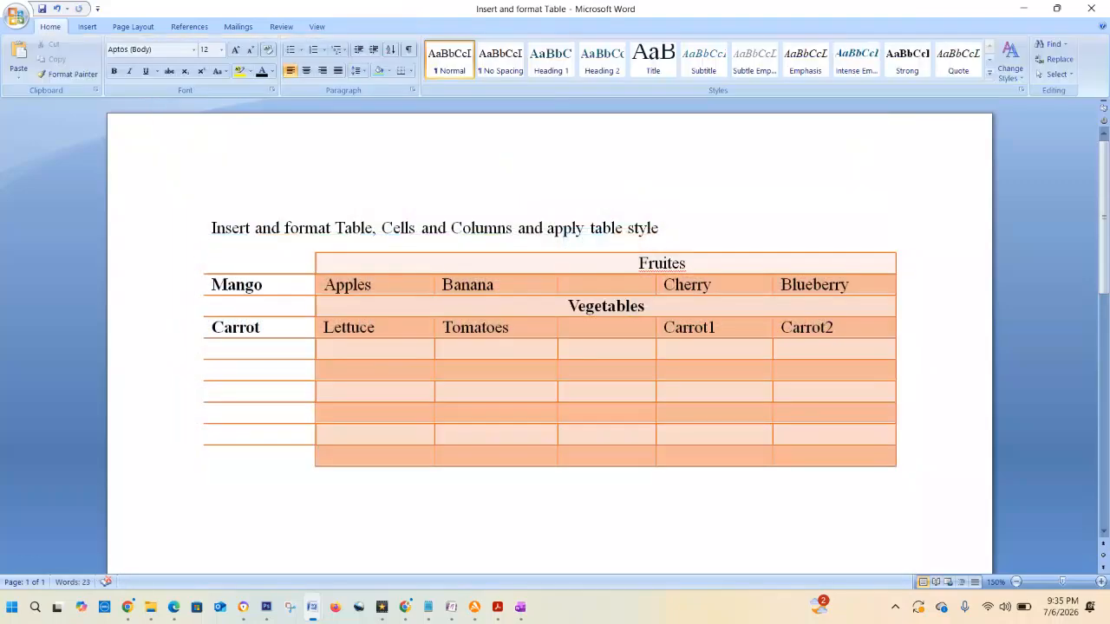
- Open the Borders and Shading settings for the whole table and choose the Box border setting
left_click(213, 263)
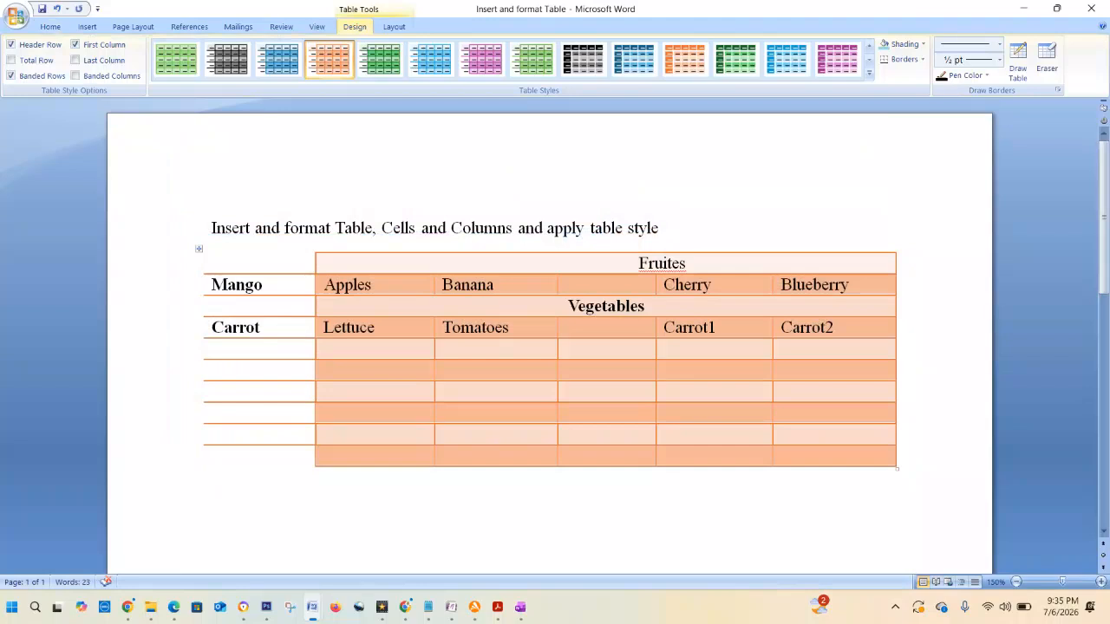
left_click(199, 249)
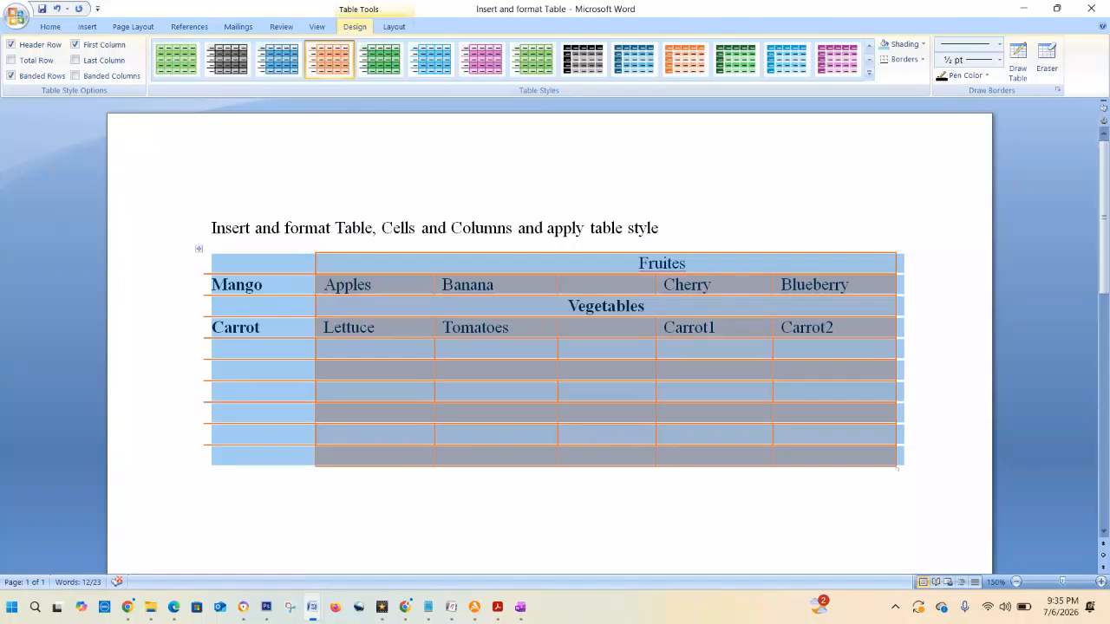
right_click(250, 258)
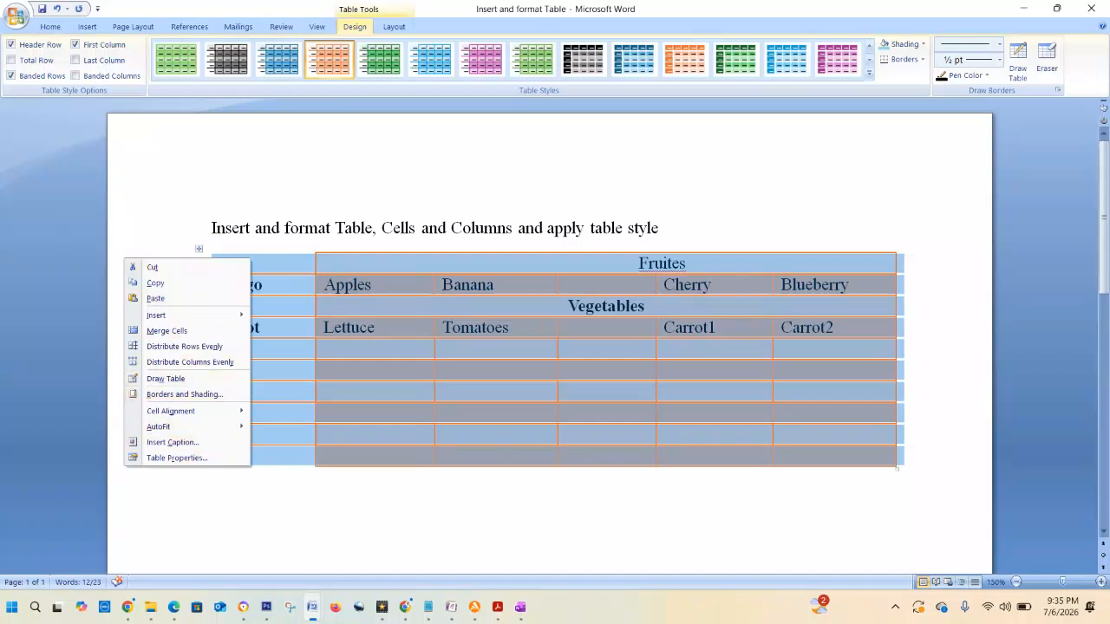
left_click(184, 394)
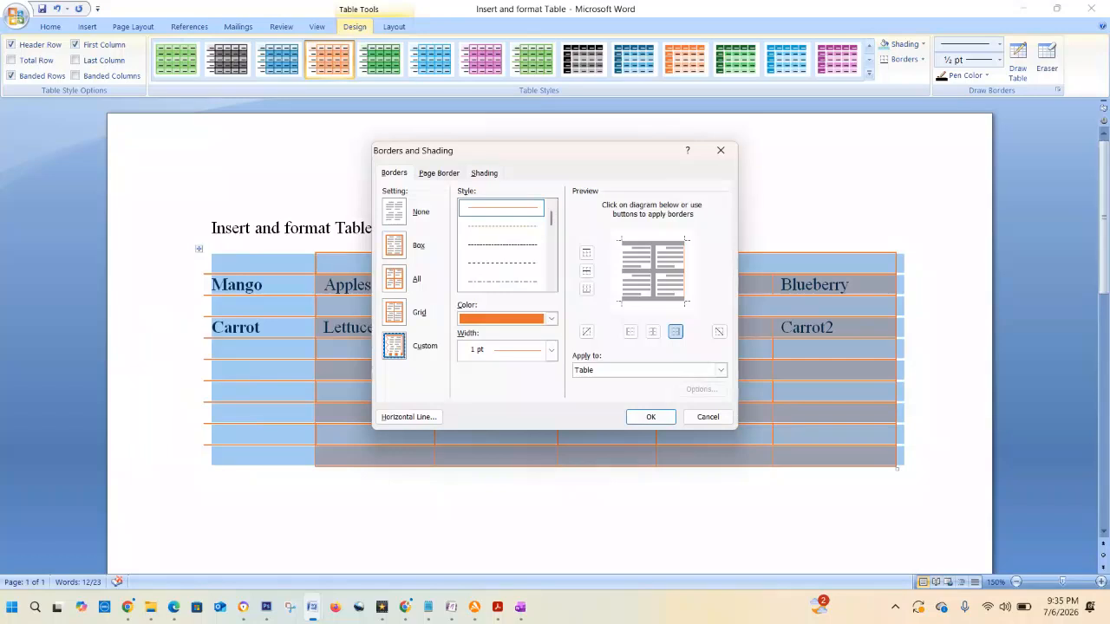
left_click_drag(529, 151, 687, 162)
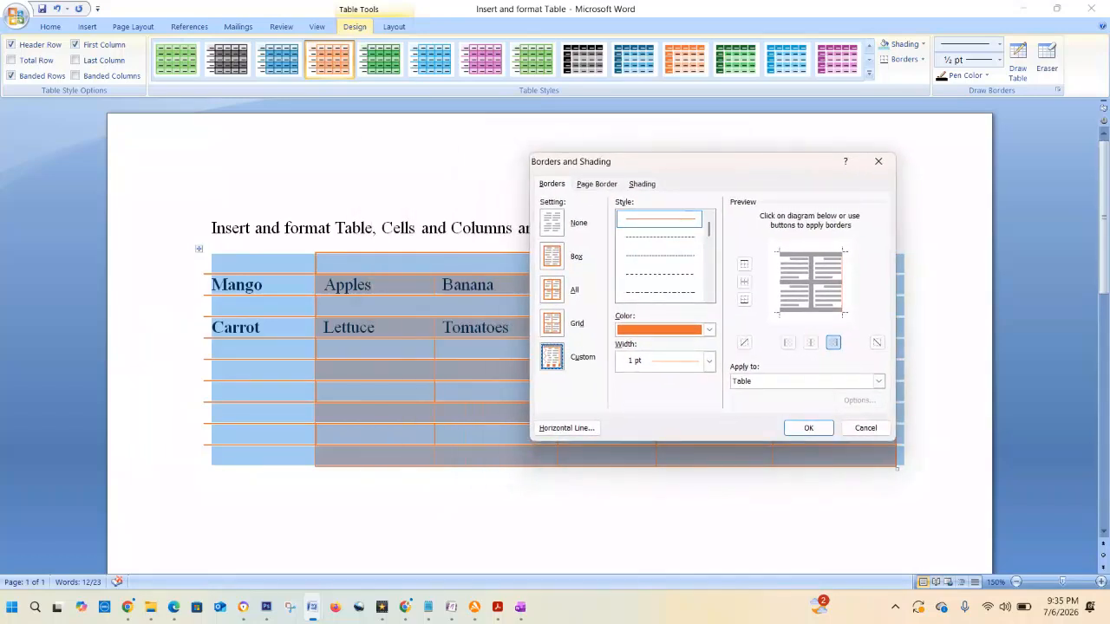
left_click(551, 223)
left_click(551, 255)
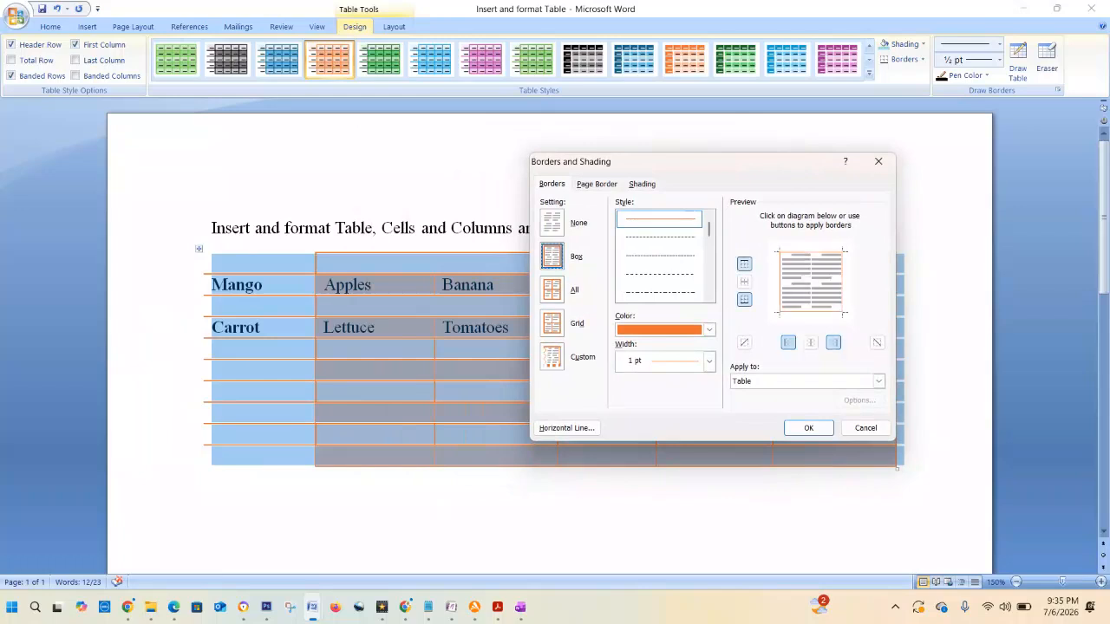